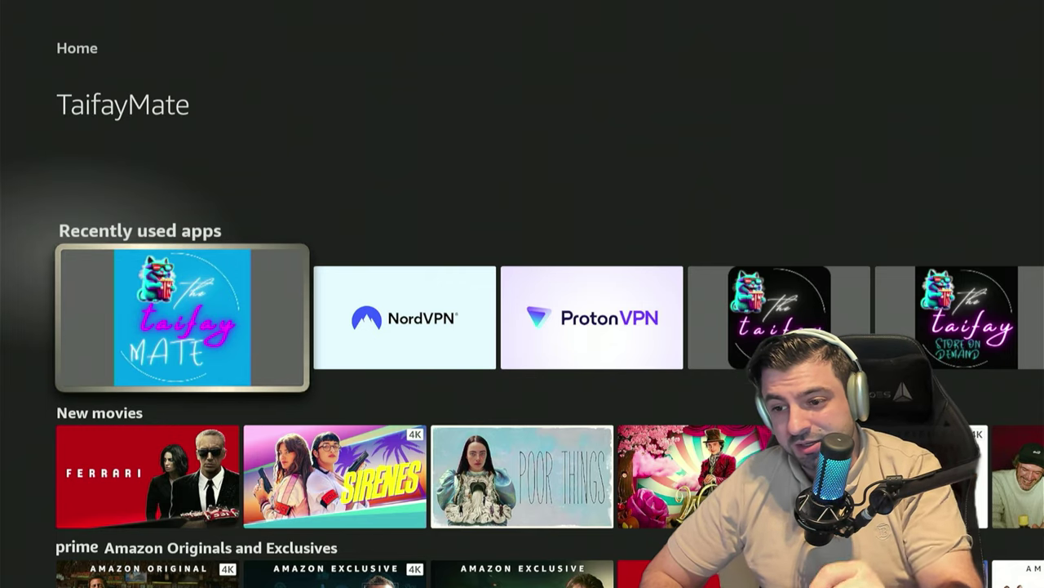
- Open the My Fire TV settings from the home screen
{"action": "key", "text": "Escape"}
{"action": "key", "text": "Up"}
{"action": "key", "text": "Down"}
{"action": "key", "text": "Right"}
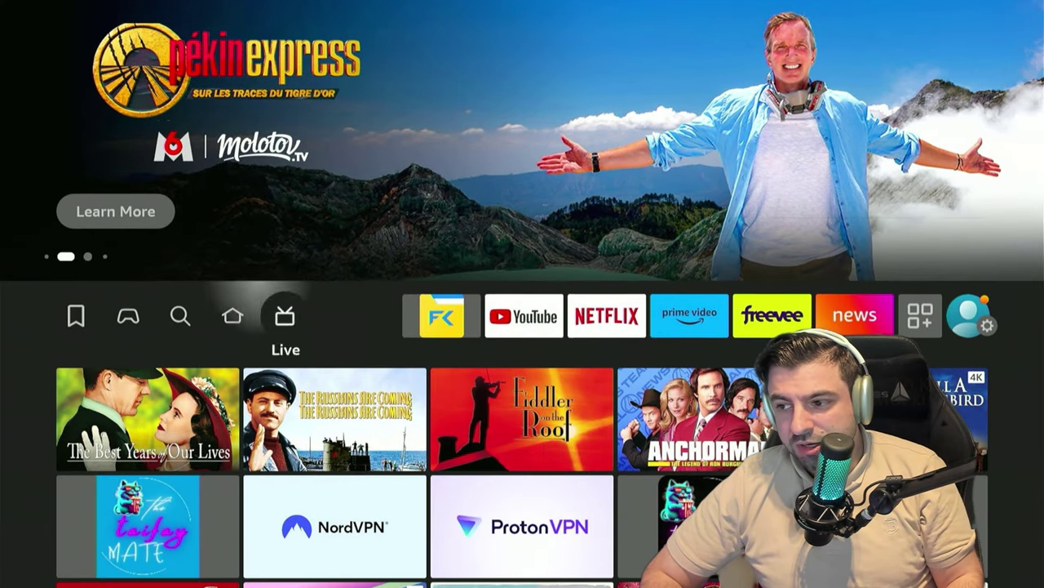
{"action": "key", "text": "Right"}
{"action": "key", "text": "Right"}
{"action": "key", "text": "Right"}
{"action": "key", "text": "Right"}
{"action": "key", "text": "Right"}
{"action": "key", "text": "Right"}
{"action": "key", "text": "Right"}
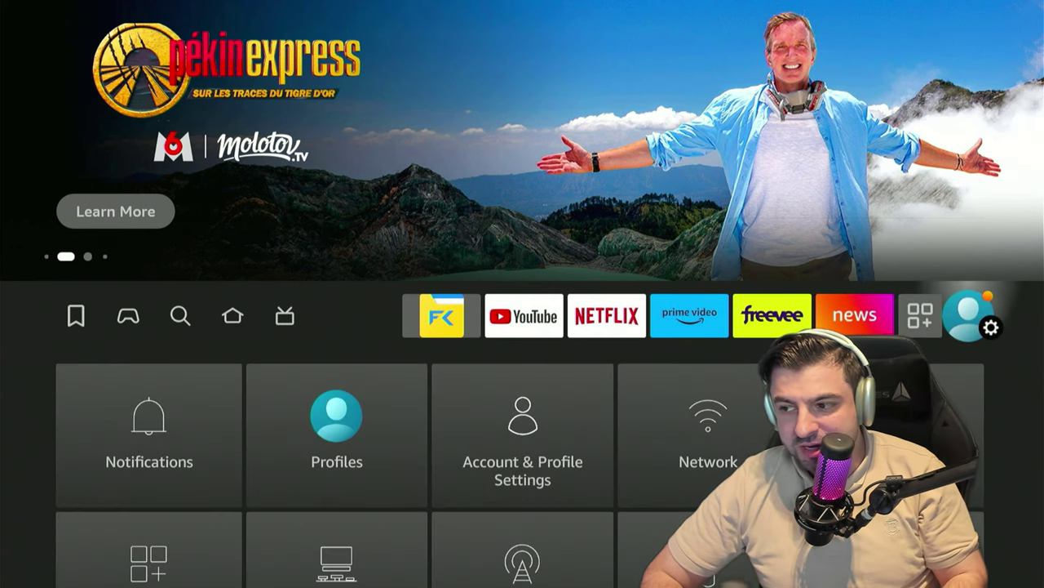
{"action": "key", "text": "Down"}
{"action": "key", "text": "Down"}
{"action": "key", "text": "Down"}
{"action": "key", "text": "Right"}
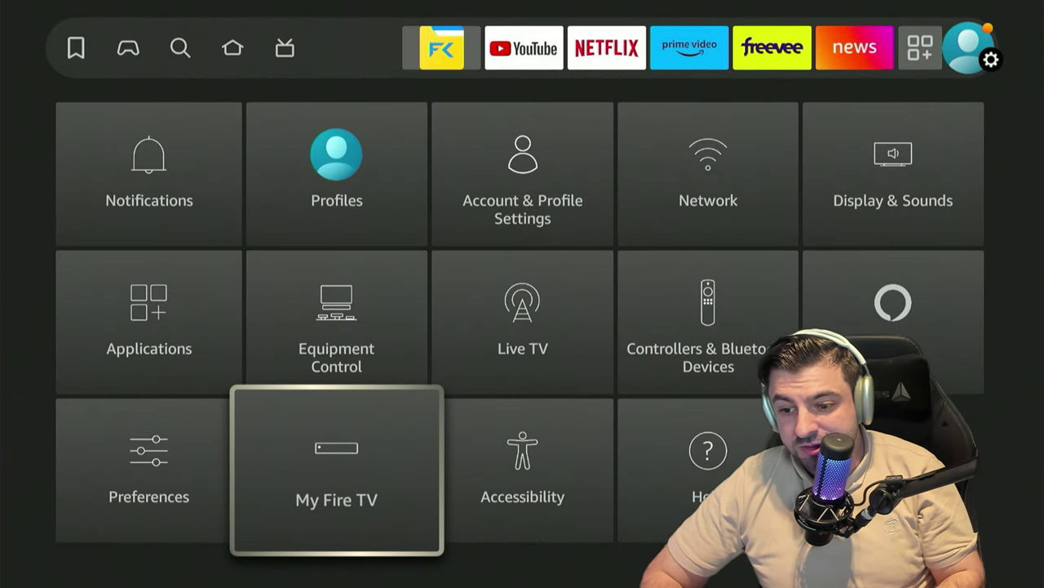
{"action": "key", "text": "Return"}
- Select the Fire TV Stick 4K Max device name repeatedly in the About section to unlock developer options
{"action": "key", "text": "Return"}
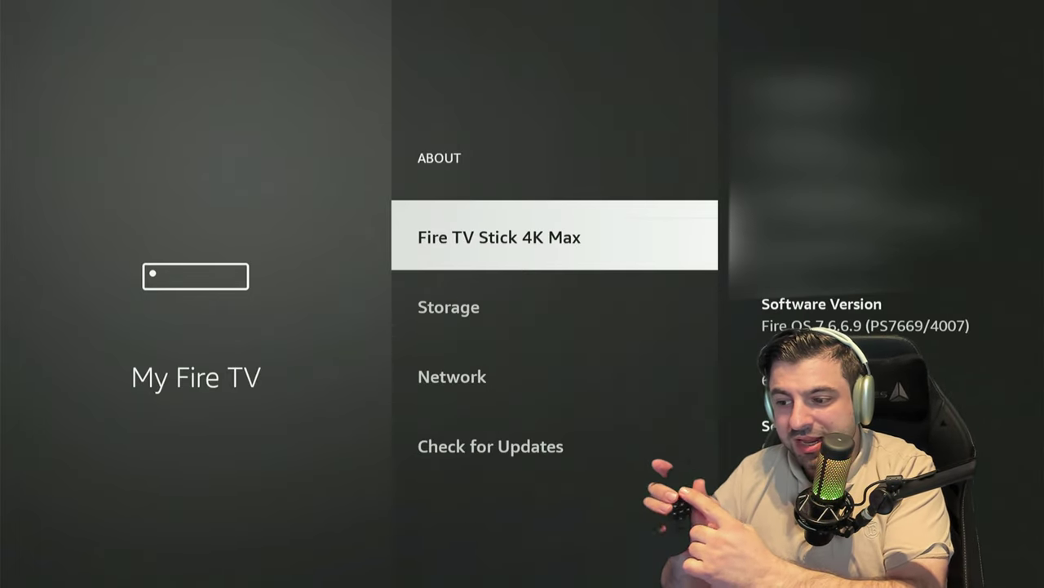
{"action": "key", "text": "Return"}
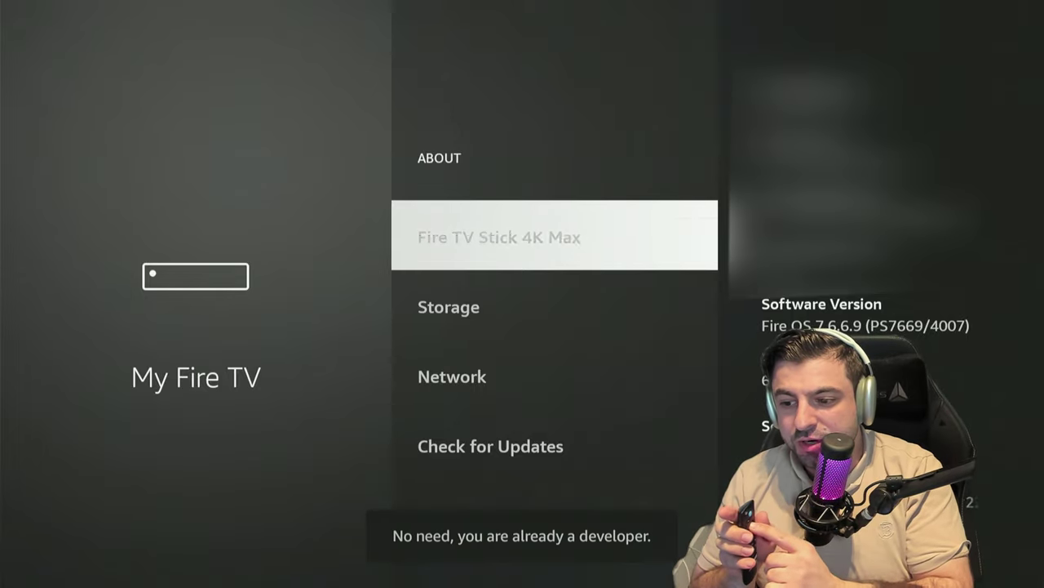
{"action": "key", "text": "Return"}
{"action": "key", "text": "Return"}
{"action": "key", "text": "Return"}
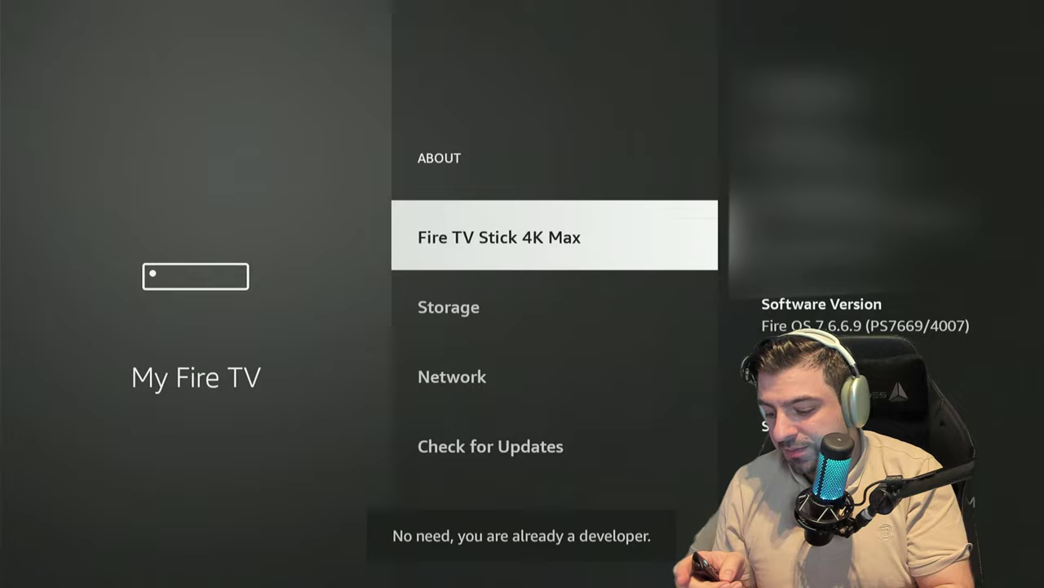
{"action": "key", "text": "Escape"}
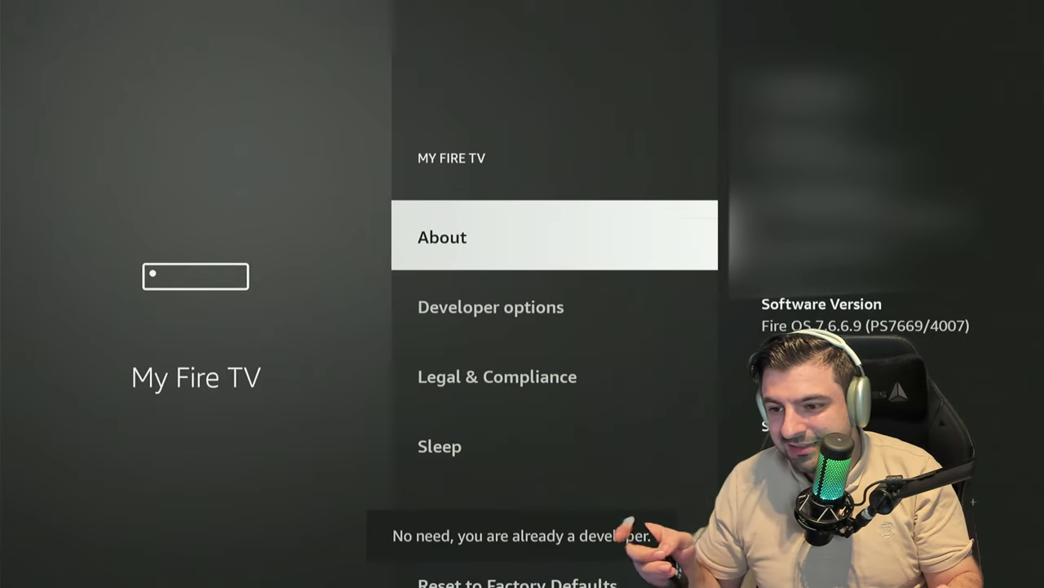
- Open Developer options and make sure ADB debugging is set to ON
{"action": "key", "text": "Return"}
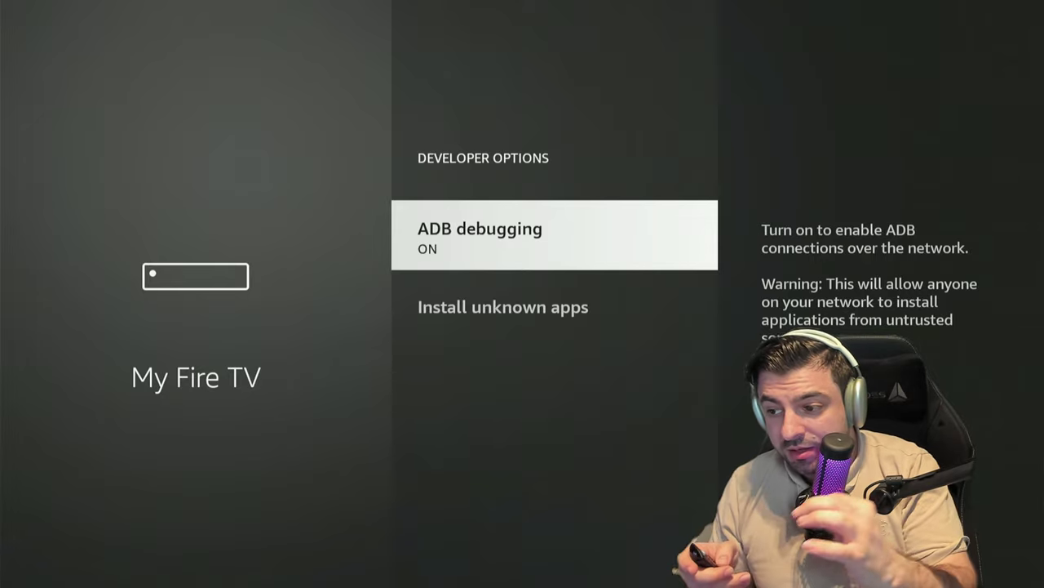
{"action": "key", "text": "Return"}
{"action": "key", "text": "Return"}
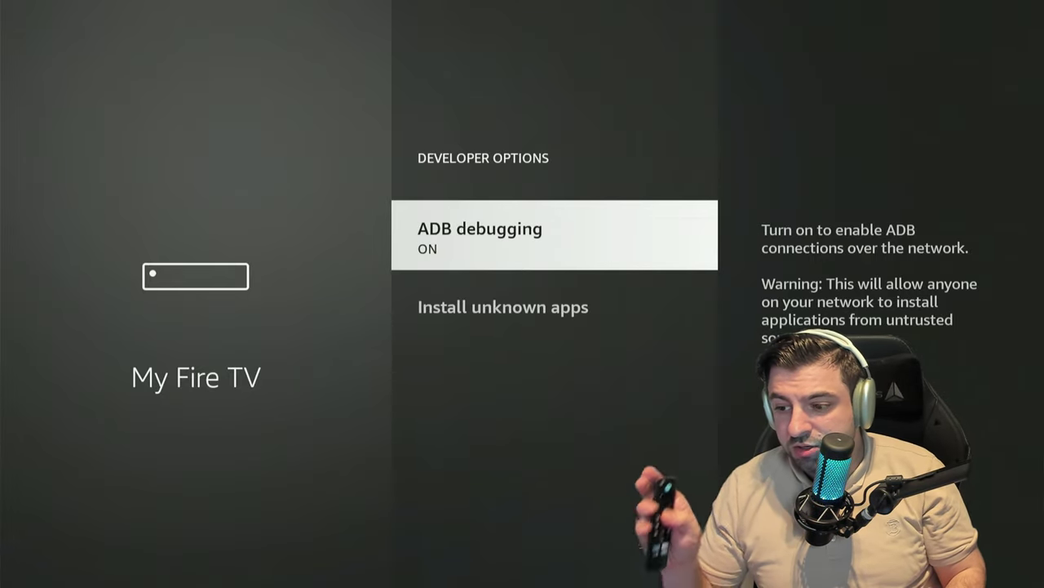
- Return to the home screen and search for the Downloader app using the suggestion for the letter D
{"action": "key", "text": "Home"}
{"action": "key", "text": "Left"}
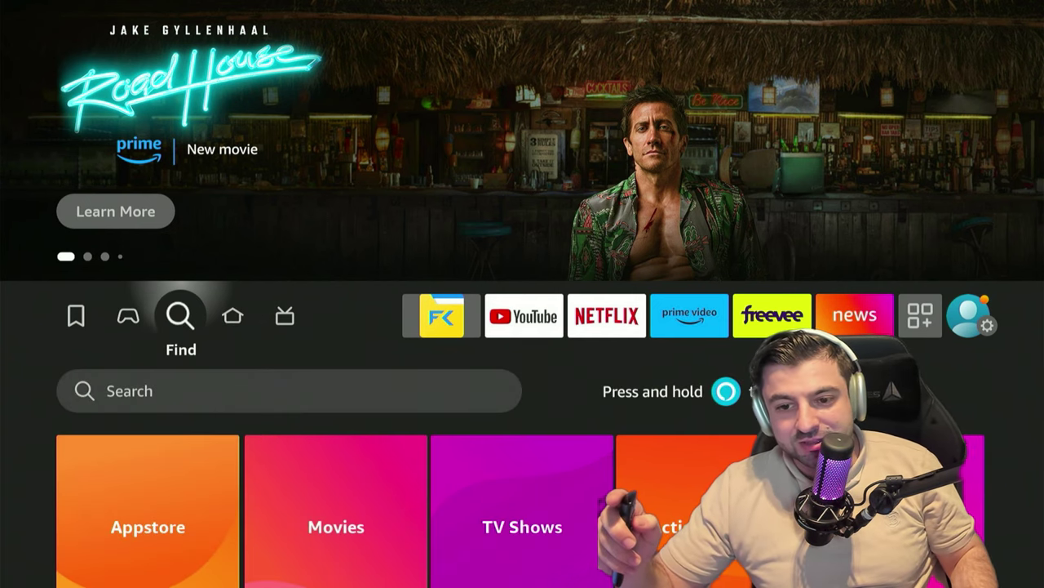
{"action": "key", "text": "Down"}
{"action": "key", "text": "Return"}
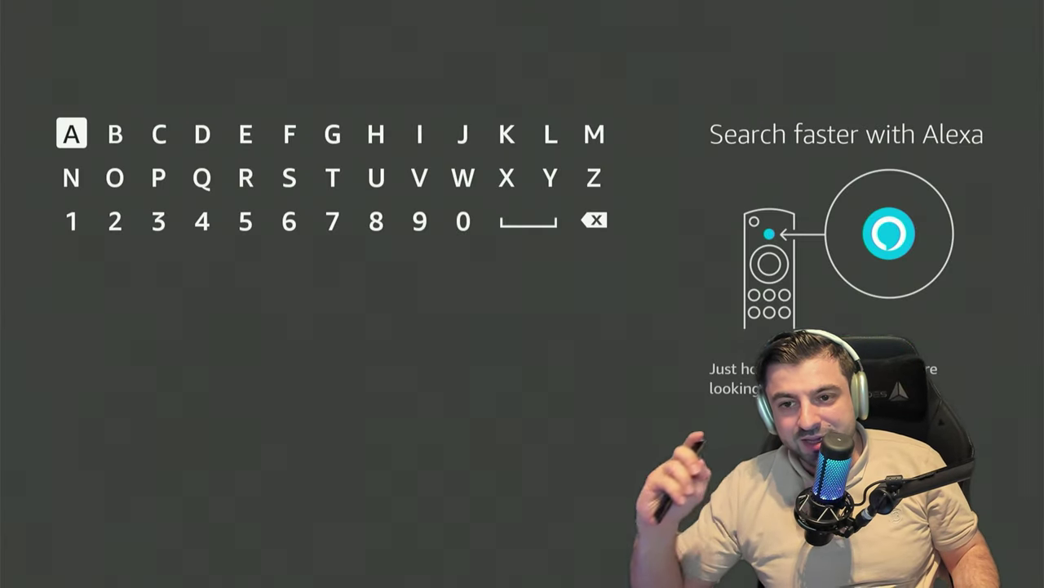
{"action": "key", "text": "Right"}
{"action": "key", "text": "Right"}
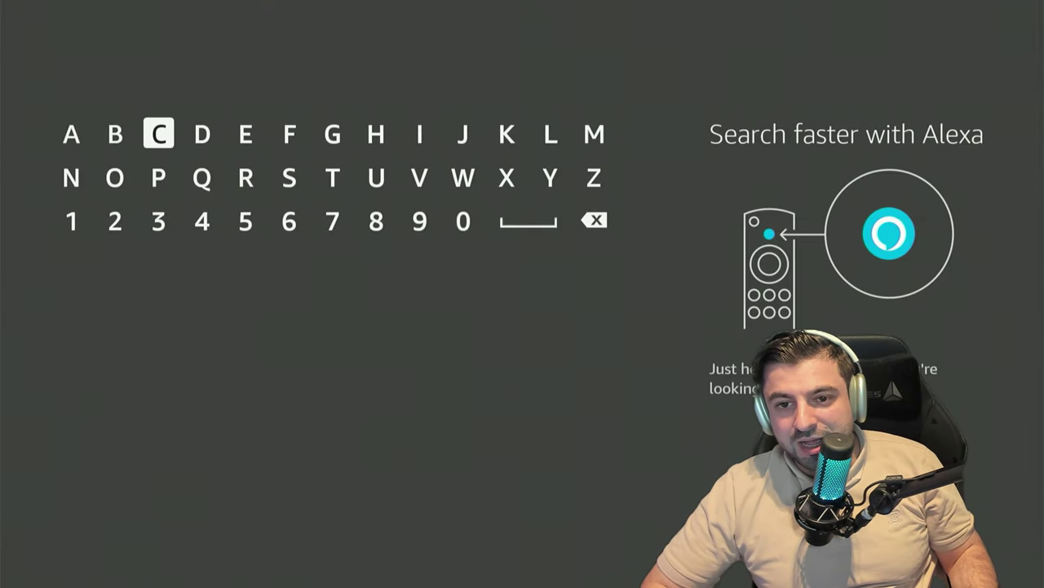
{"action": "key", "text": "Right"}
{"action": "key", "text": "Return"}
{"action": "key", "text": "Left"}
{"action": "key", "text": "Left"}
{"action": "key", "text": "Down"}
{"action": "key", "text": "Down"}
{"action": "key", "text": "Down"}
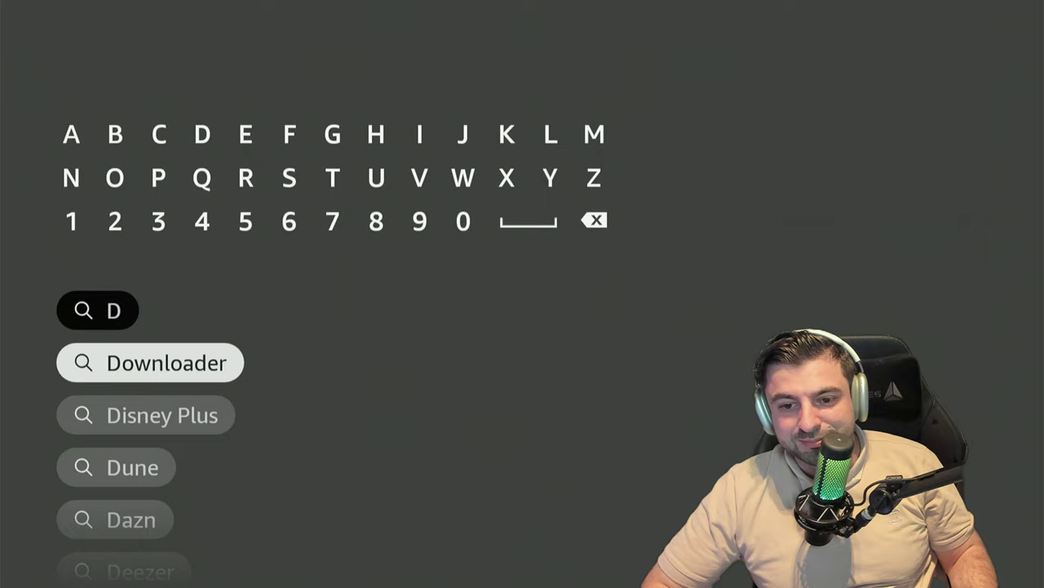
{"action": "key", "text": "Return"}
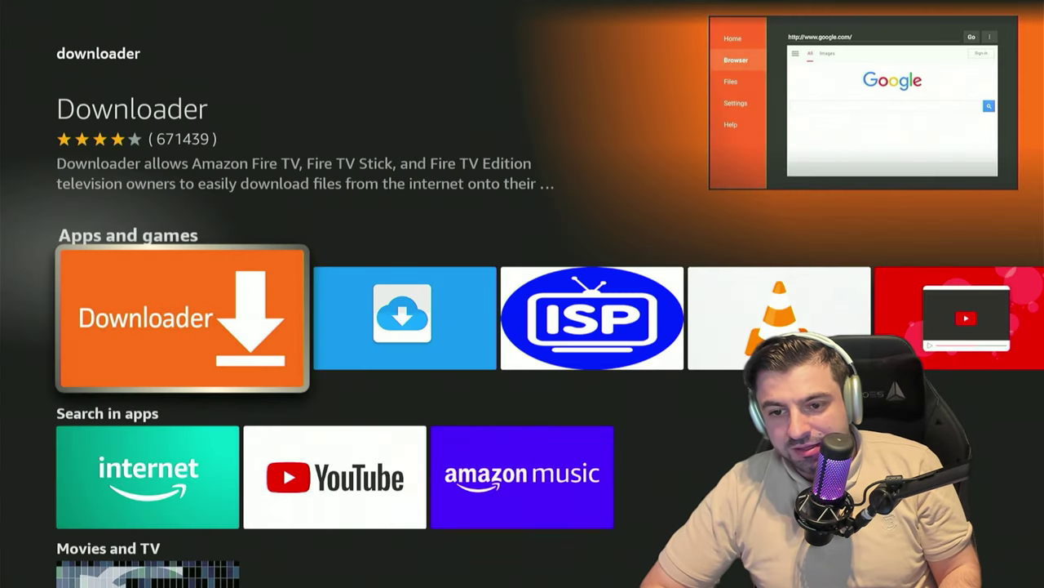
- Install the Downloader app from its store page and launch it
{"action": "key", "text": "Return"}
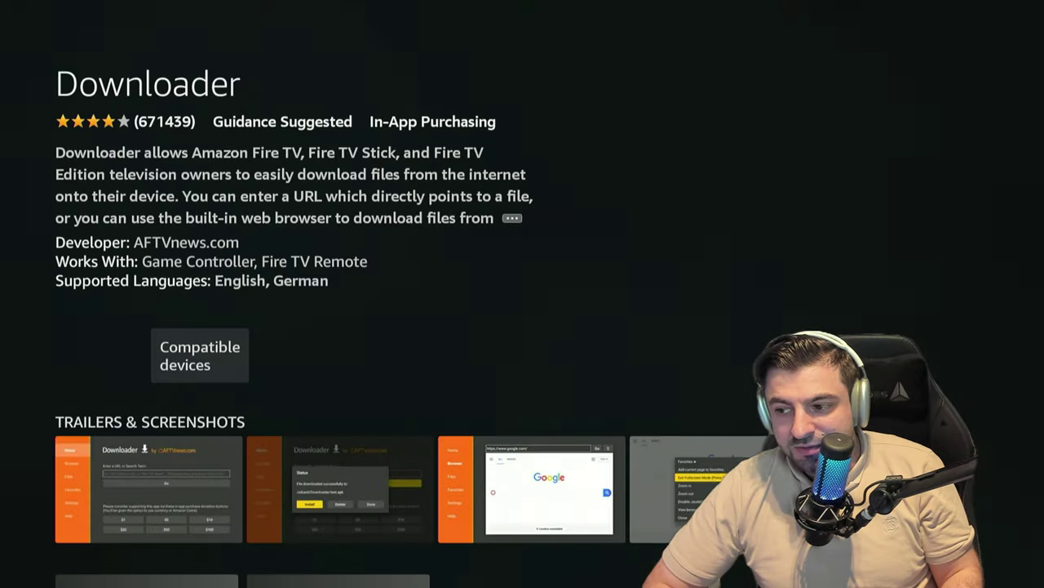
{"action": "key", "text": "Return"}
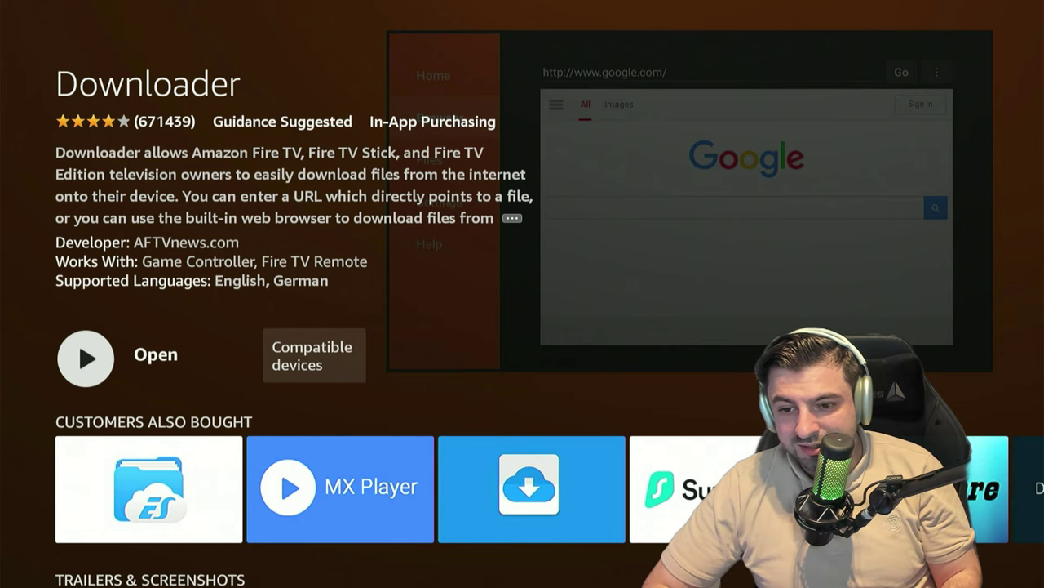
{"action": "key", "text": "Return"}
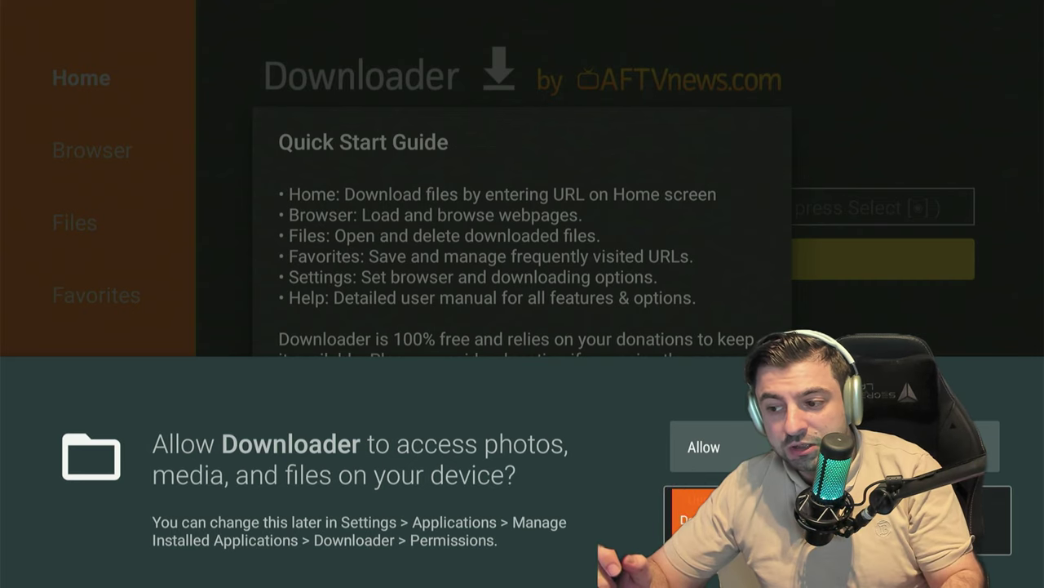
- Allow Downloader to access photos, media and files, and dismiss the Quick Start Guide
{"action": "key", "text": "Return"}
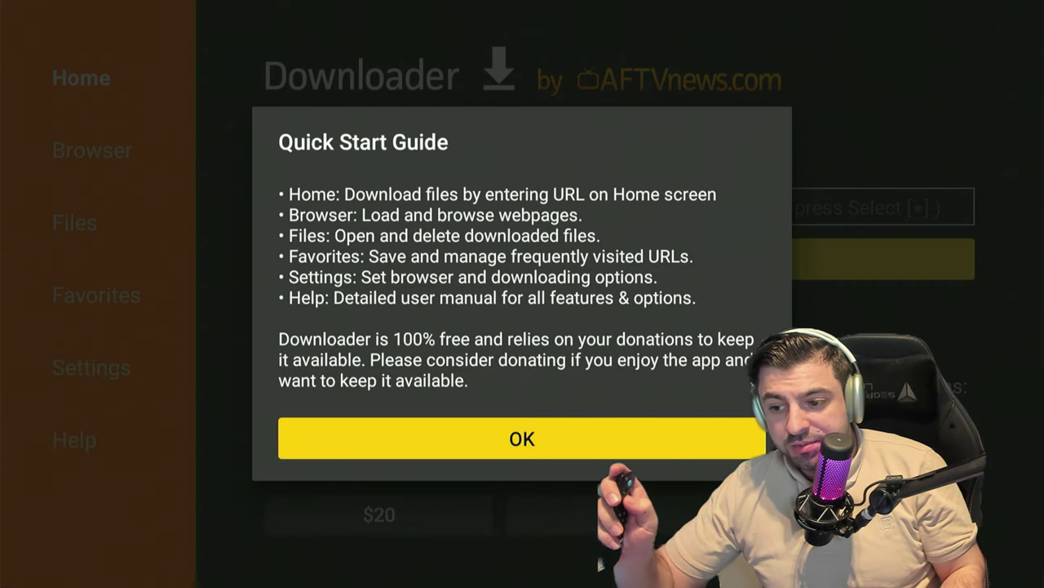
{"action": "key", "text": "Return"}
{"action": "key", "text": "Up"}
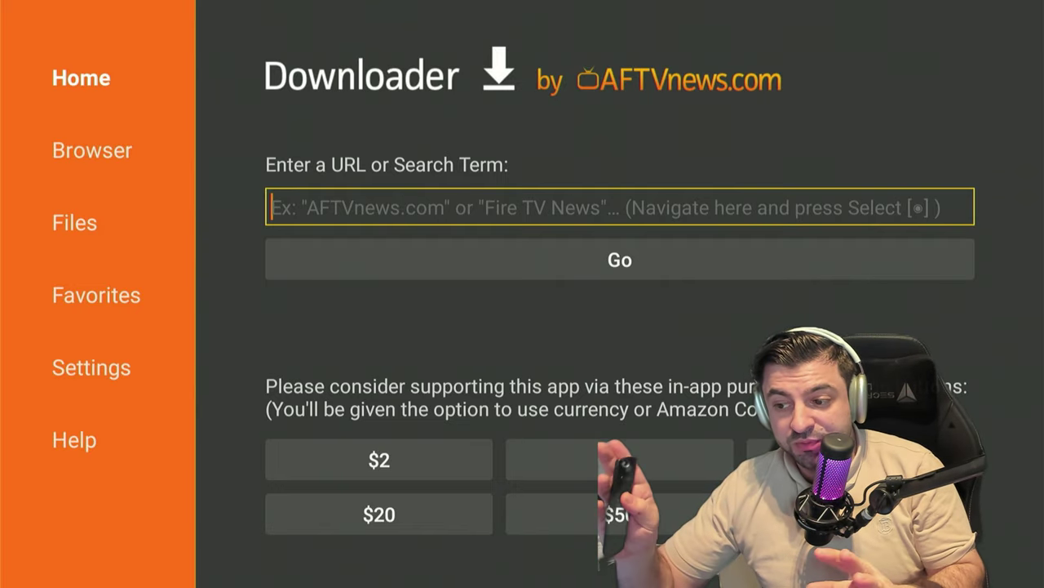
- Leave Downloader for the home screen and go back into the My Fire TV settings
{"action": "key", "text": "Home"}
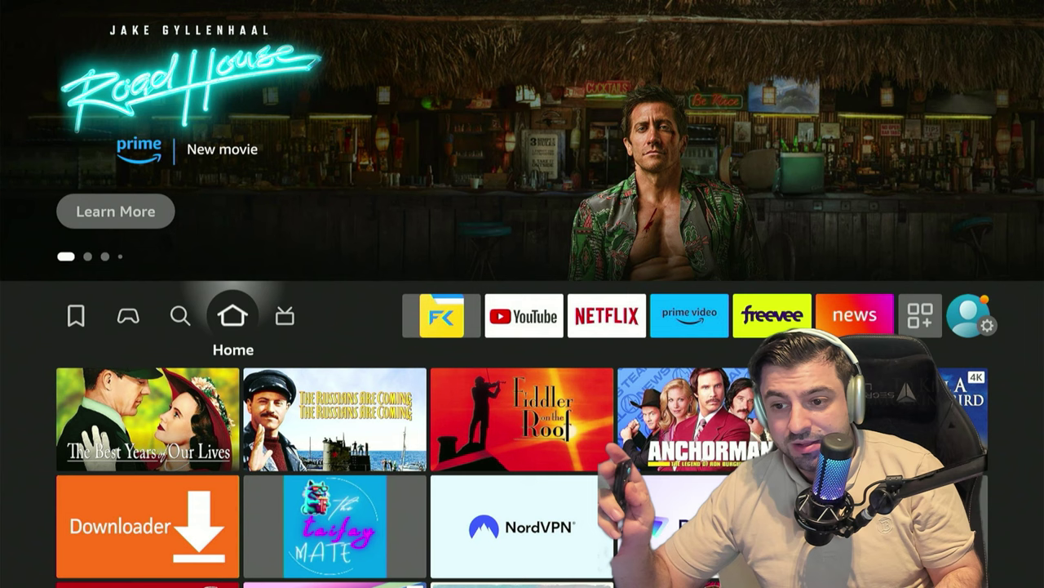
{"action": "key", "text": "Right"}
{"action": "key", "text": "Right"}
{"action": "key", "text": "Right"}
{"action": "key", "text": "Right"}
{"action": "key", "text": "Right"}
{"action": "key", "text": "Right"}
{"action": "key", "text": "Right"}
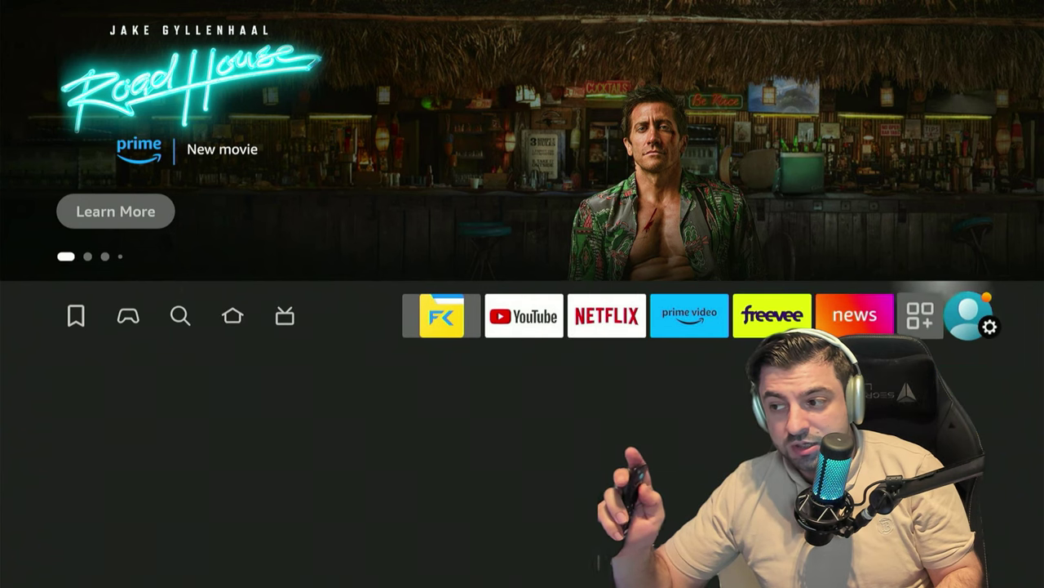
{"action": "key", "text": "Down"}
{"action": "key", "text": "Down"}
{"action": "key", "text": "Right"}
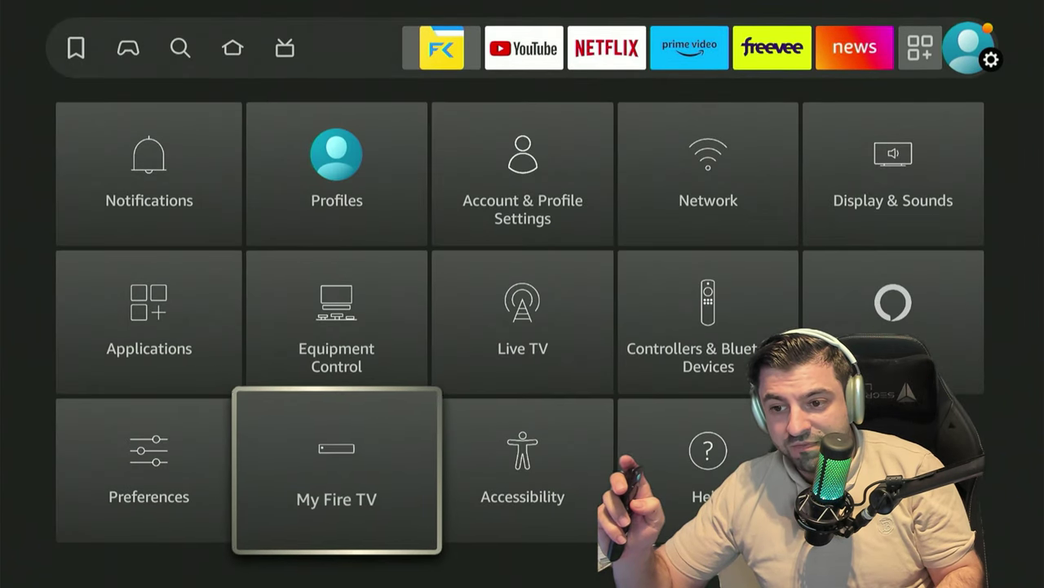
{"action": "key", "text": "Return"}
{"action": "key", "text": "Escape"}
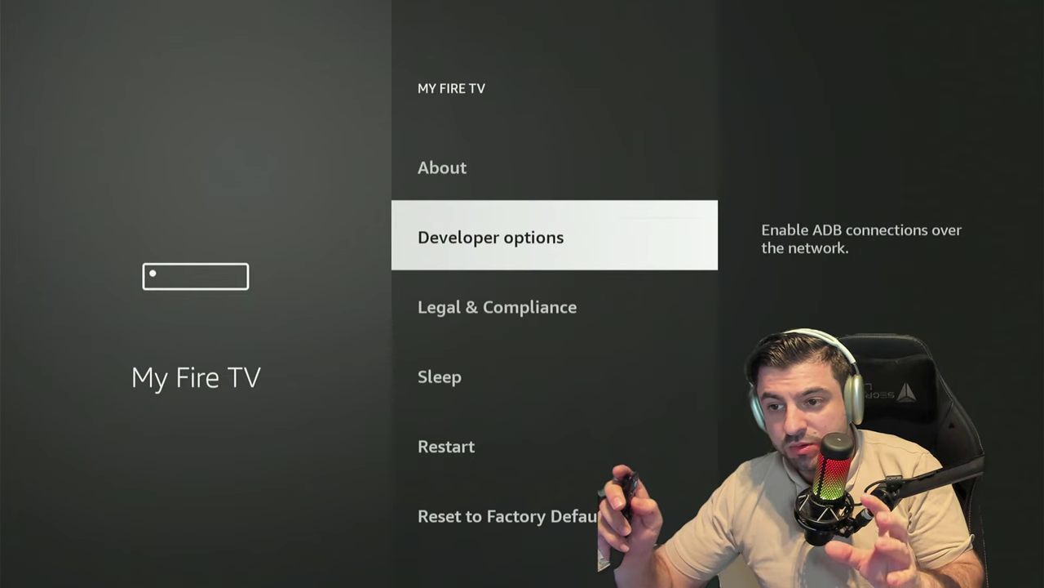
- Turn on Install unknown apps for Downloader in the Developer options
{"action": "key", "text": "Return"}
{"action": "key", "text": "Down"}
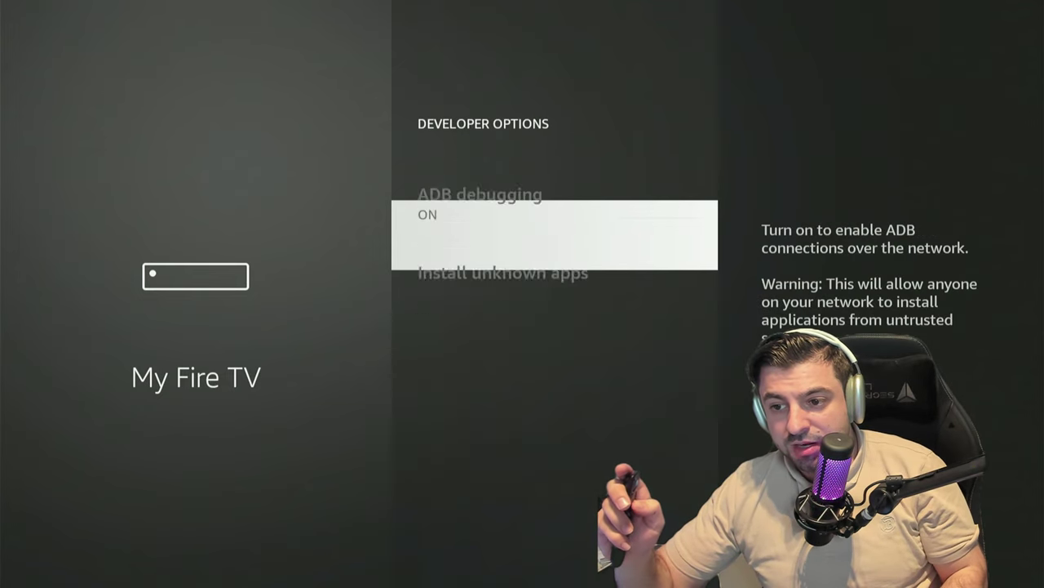
{"action": "key", "text": "Return"}
{"action": "key", "text": "Down"}
{"action": "key", "text": "Up"}
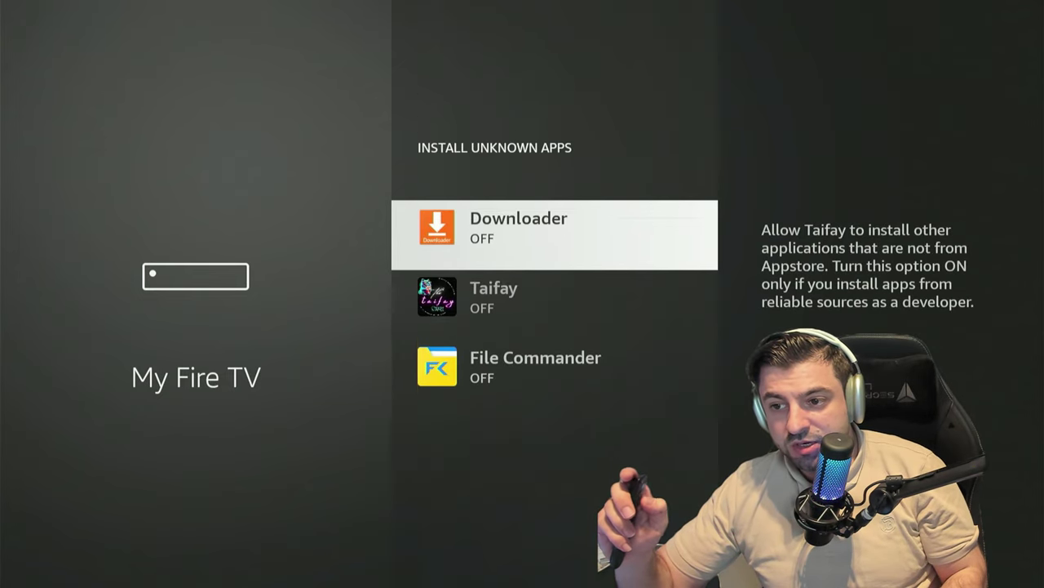
{"action": "key", "text": "Return"}
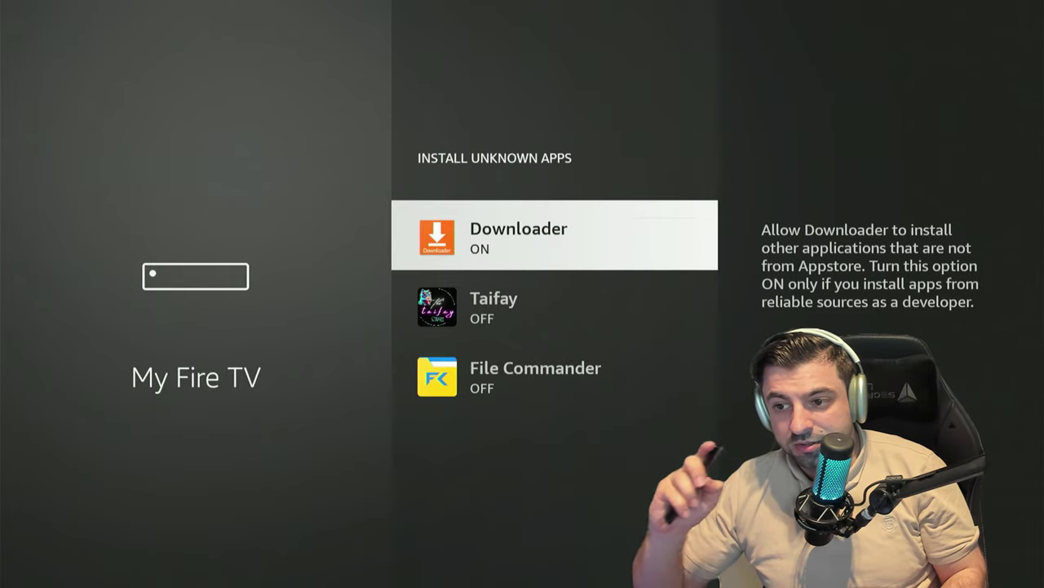
- Return to the home screen and launch Downloader from the recently used apps
{"action": "key", "text": "Home"}
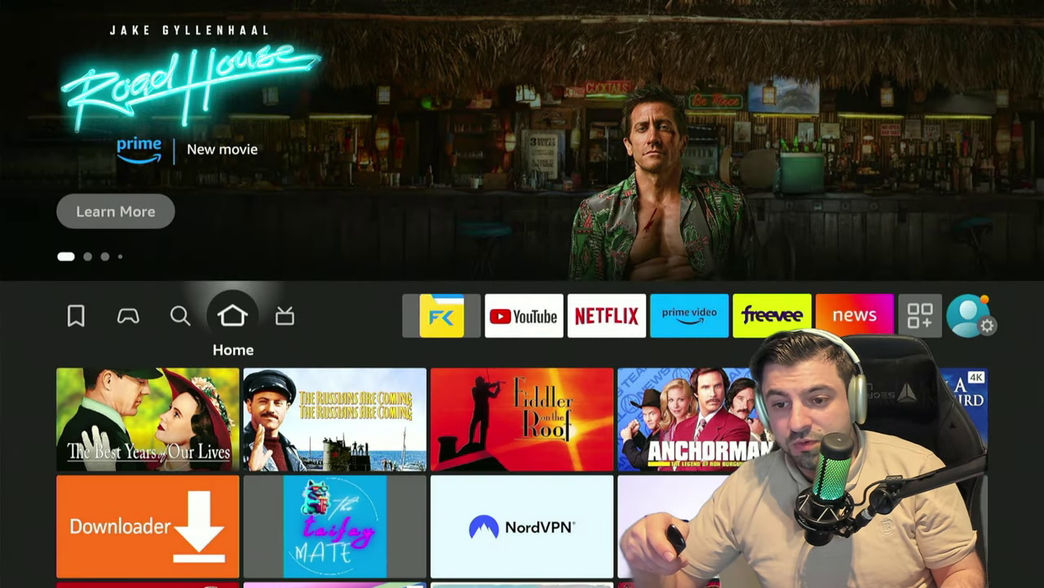
{"action": "key", "text": "Down"}
{"action": "key", "text": "Down"}
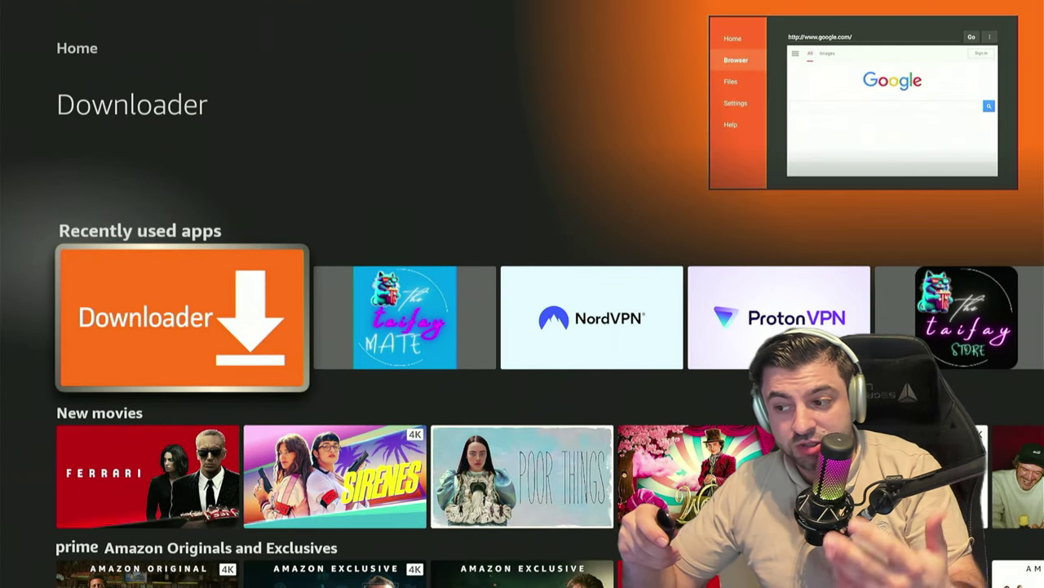
{"action": "key", "text": "Return"}
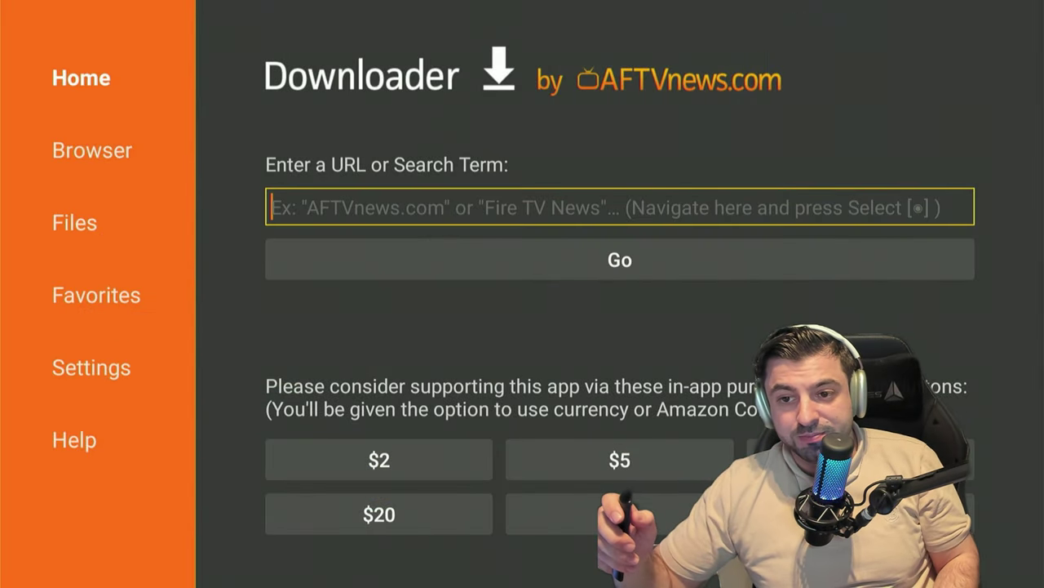
- Enter the code 234753 in Downloader's URL or search term field
{"action": "key", "text": "Return"}
{"action": "key", "text": "Up"}
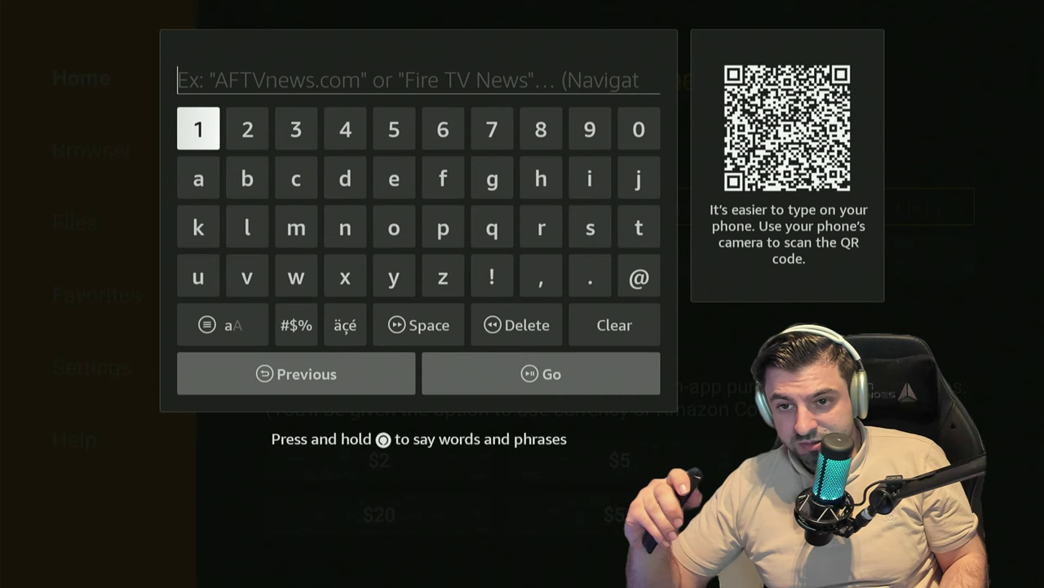
{"action": "key", "text": "Right"}
{"action": "key", "text": "Return"}
{"action": "key", "text": "Right"}
{"action": "key", "text": "Return"}
{"action": "key", "text": "Right"}
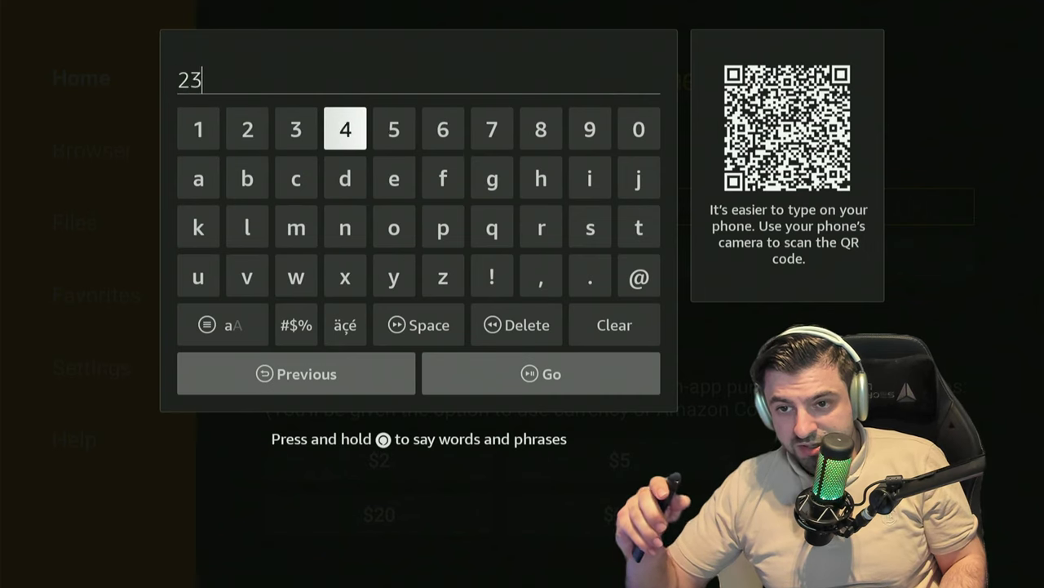
{"action": "key", "text": "Right"}
{"action": "key", "text": "Right"}
{"action": "key", "text": "Right"}
{"action": "key", "text": "Return"}
{"action": "key", "text": "Left"}
{"action": "key", "text": "Left"}
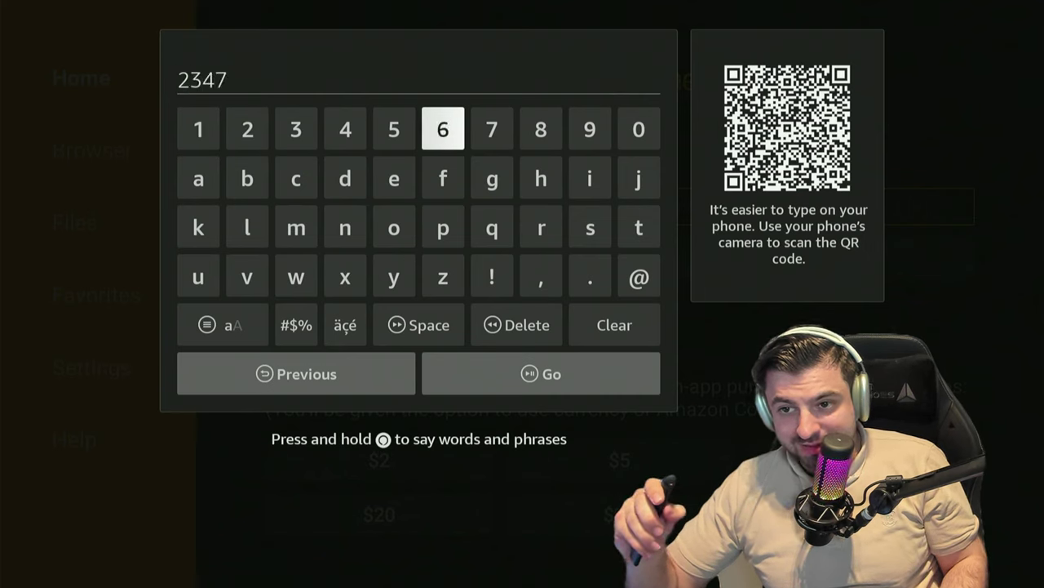
{"action": "key", "text": "Return"}
{"action": "key", "text": "Left"}
{"action": "key", "text": "Left"}
{"action": "key", "text": "Return"}
{"action": "key", "text": "Down"}
{"action": "key", "text": "Down"}
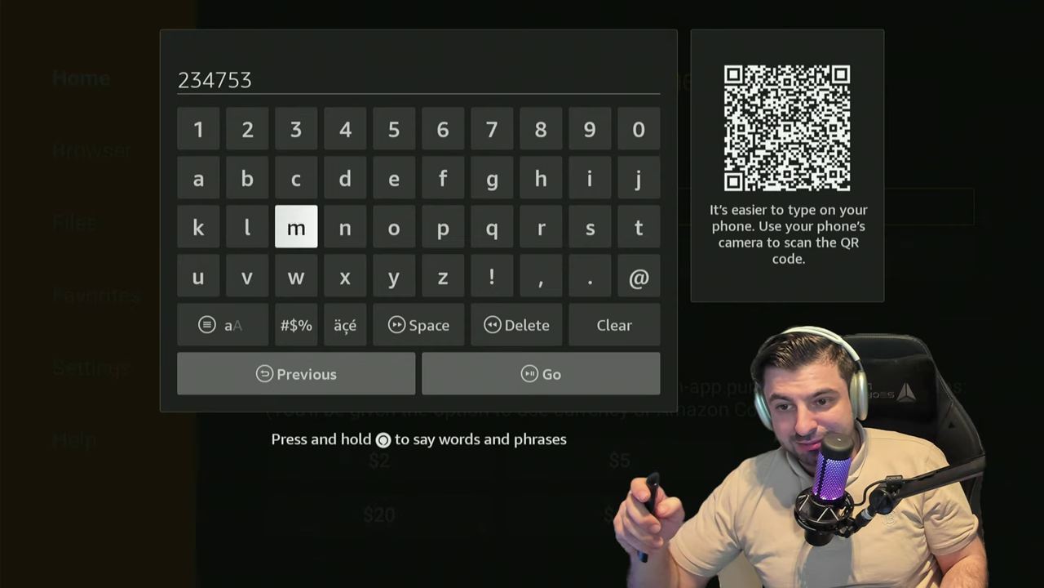
- Submit the entered code to load its short-link page in Downloader's browser
{"action": "key", "text": "Down"}
{"action": "key", "text": "Down"}
{"action": "key", "text": "Down"}
{"action": "key", "text": "Right"}
{"action": "key", "text": "Return"}
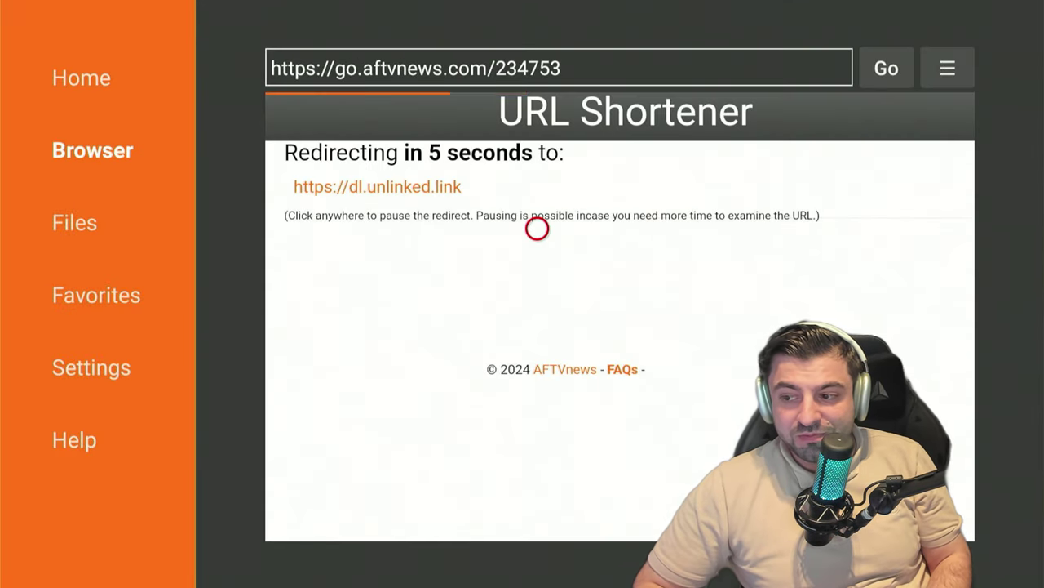
{"action": "left_click", "coordinate": [537, 229]}
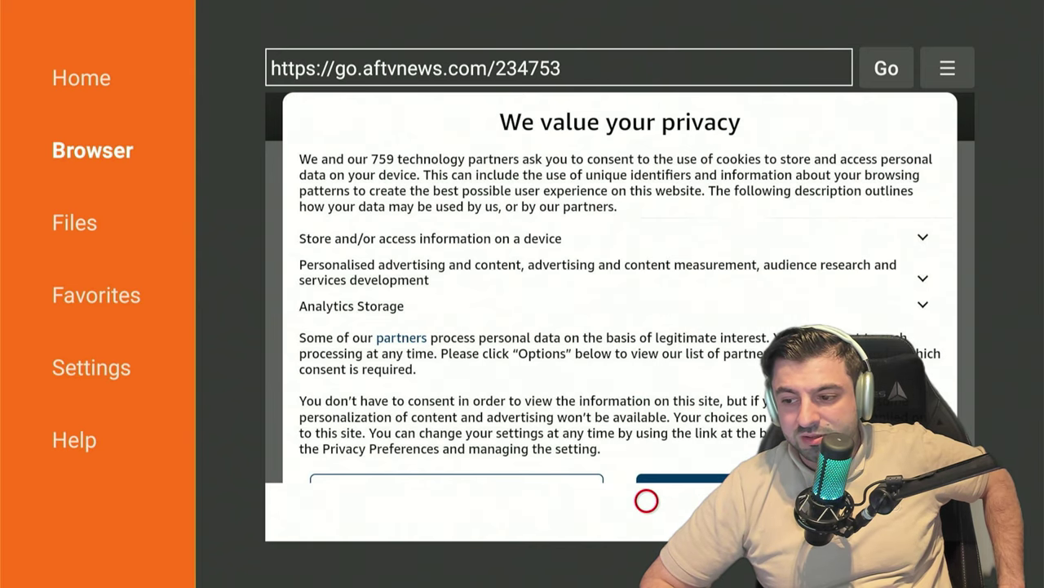
- Clear the short-link page's privacy notice to download the file, and install the Unlinked app
{"action": "left_click", "coordinate": [646, 464]}
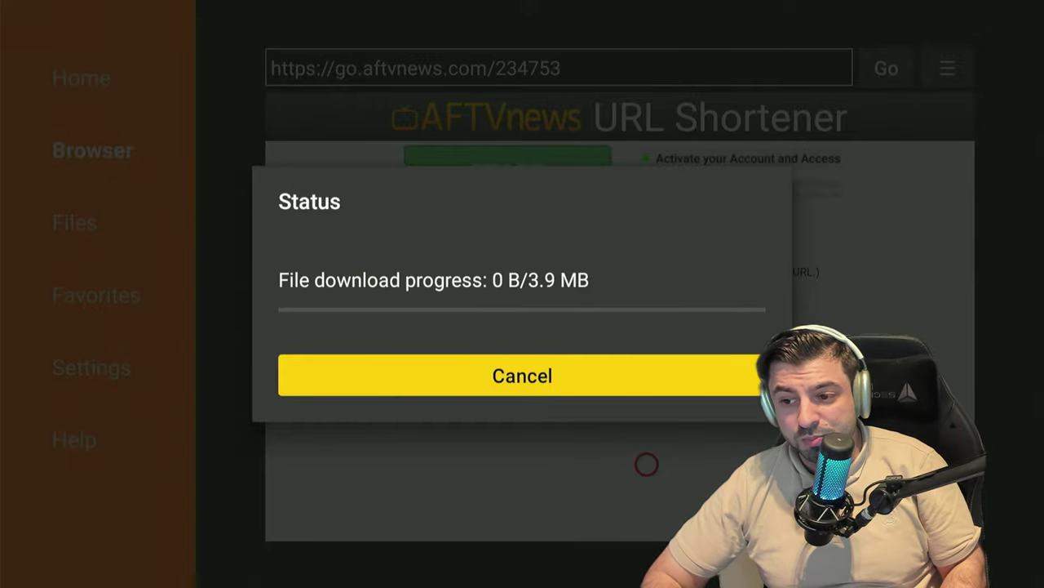
{"action": "key", "text": "Return"}
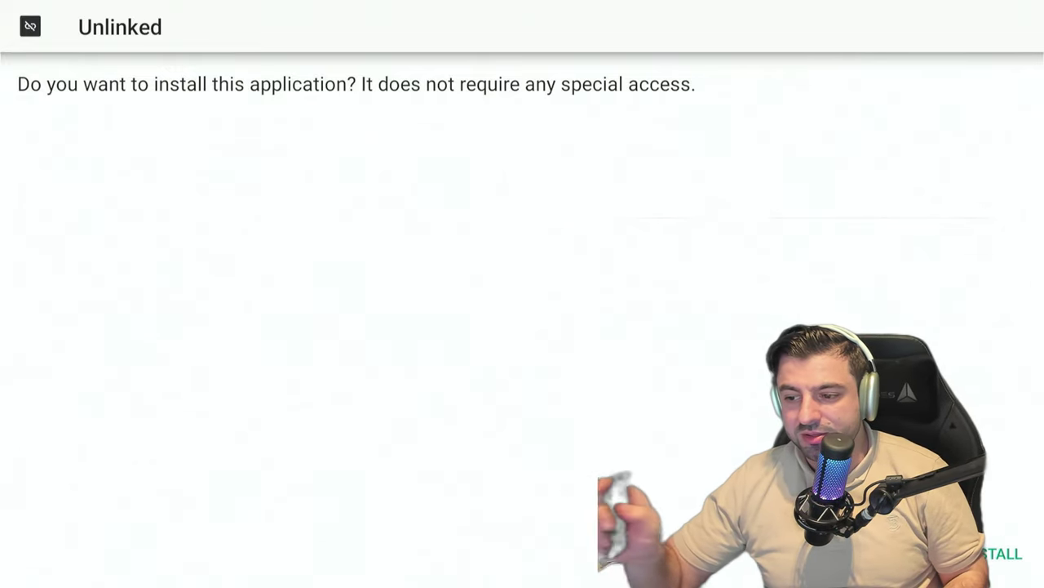
{"action": "key", "text": "Right"}
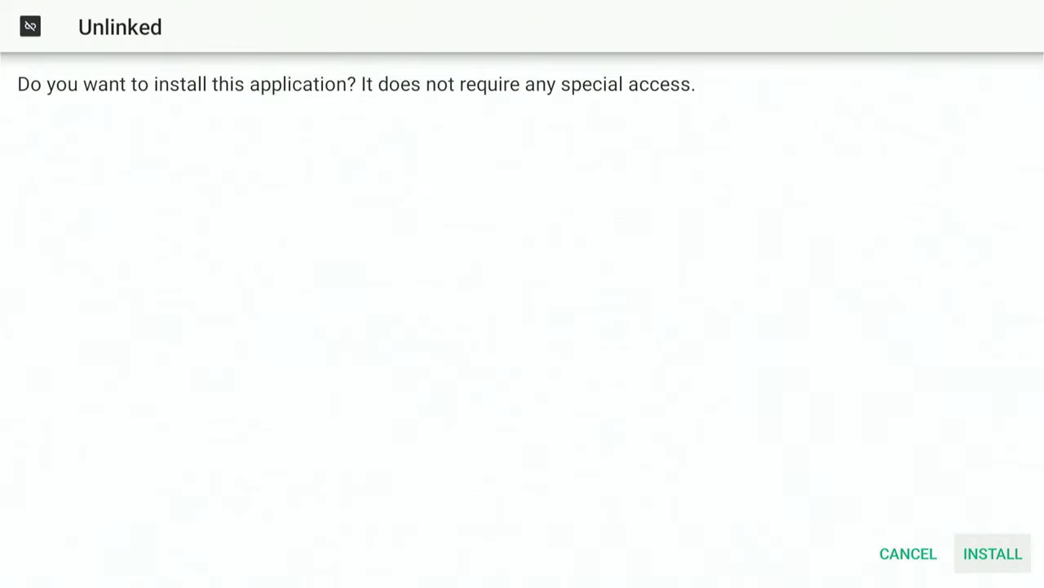
{"action": "key", "text": "Left"}
{"action": "key", "text": "Right"}
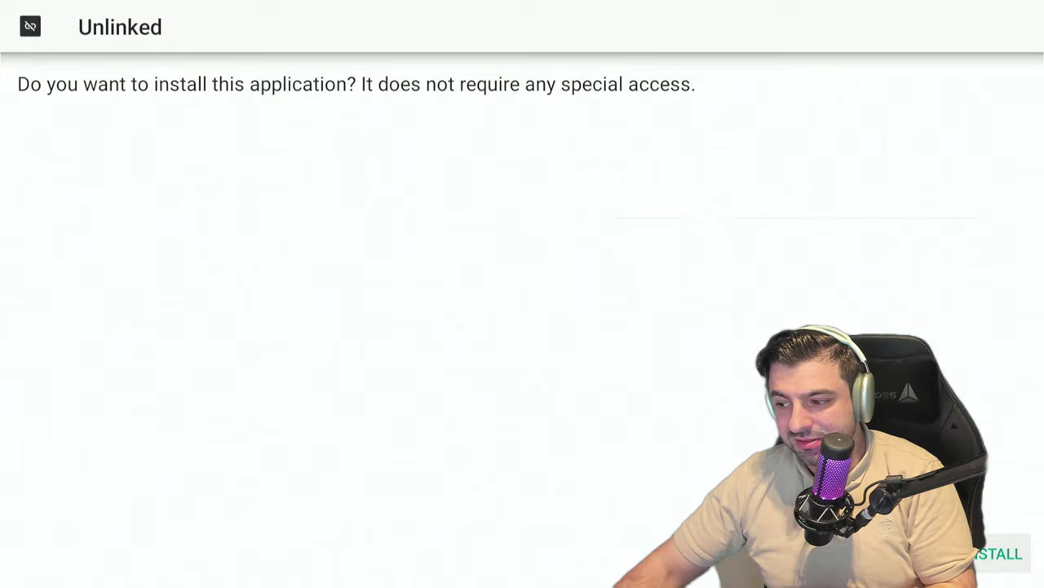
{"action": "key", "text": "Return"}
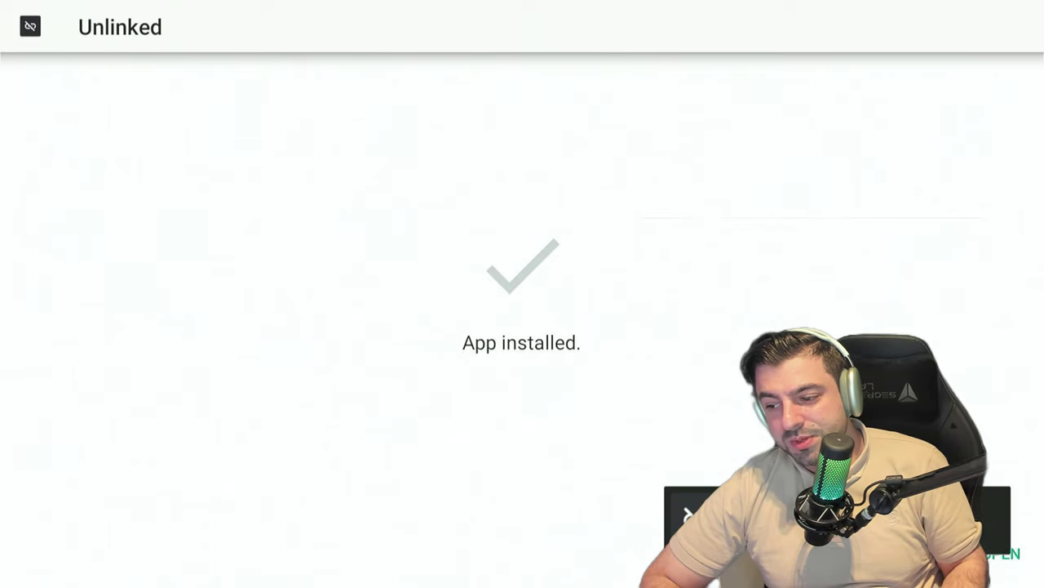
- Return to the home screen and open the Install unknown apps list in the My Fire TV settings
{"action": "key", "text": "Home"}
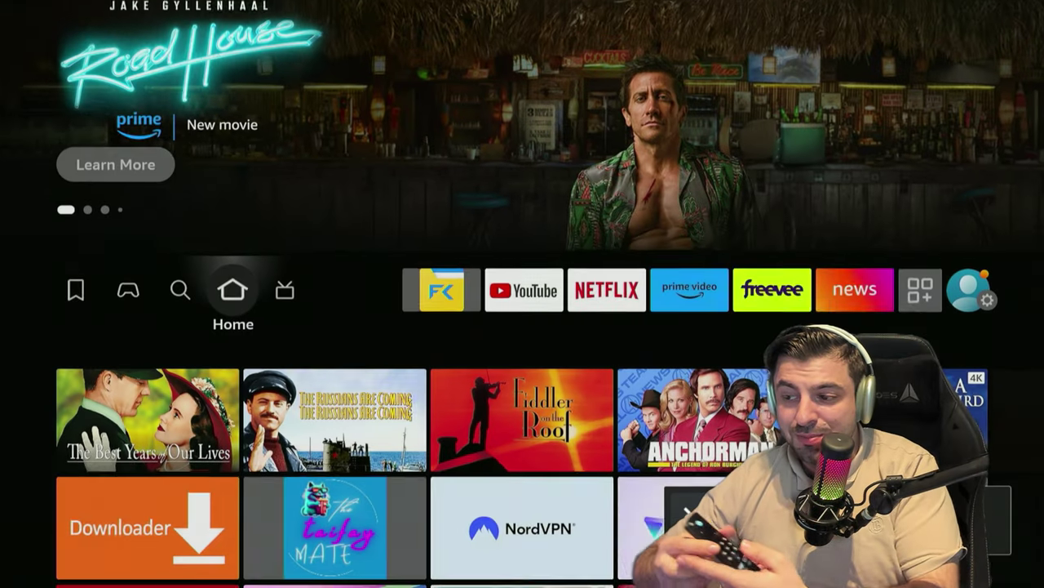
{"action": "key", "text": "Right"}
{"action": "key", "text": "Right"}
{"action": "key", "text": "Right"}
{"action": "key", "text": "Right"}
{"action": "key", "text": "Right"}
{"action": "key", "text": "Right"}
{"action": "key", "text": "Right"}
{"action": "key", "text": "Right"}
{"action": "key", "text": "Right"}
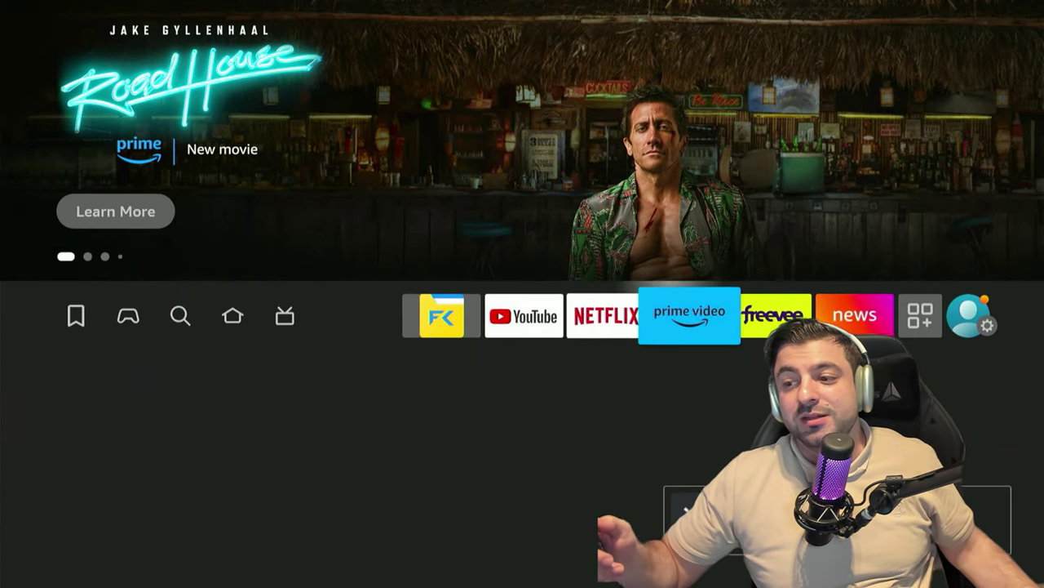
{"action": "key", "text": "Down"}
{"action": "key", "text": "Down"}
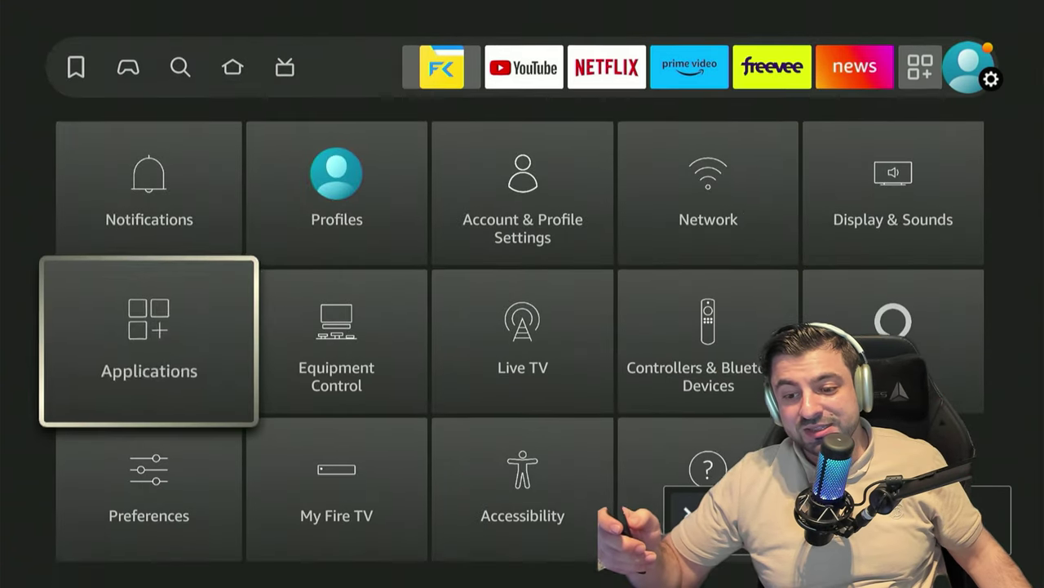
{"action": "key", "text": "Down"}
{"action": "key", "text": "Right"}
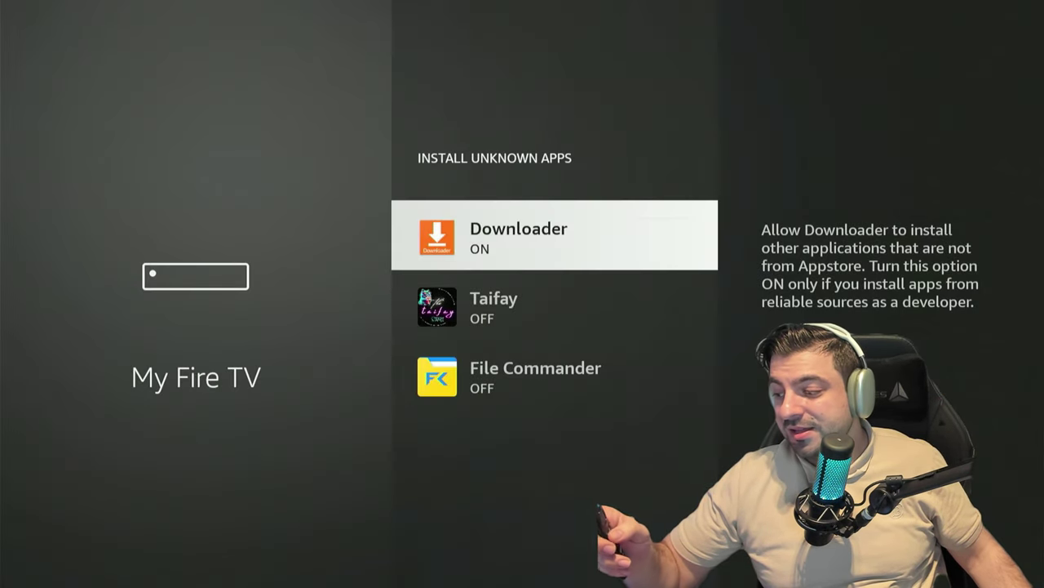
- Reopen Install unknown apps from the Developer options to refresh its list, and turn it on for Unlinked
{"action": "key", "text": "Escape"}
{"action": "key", "text": "Escape"}
{"action": "key", "text": "Return"}
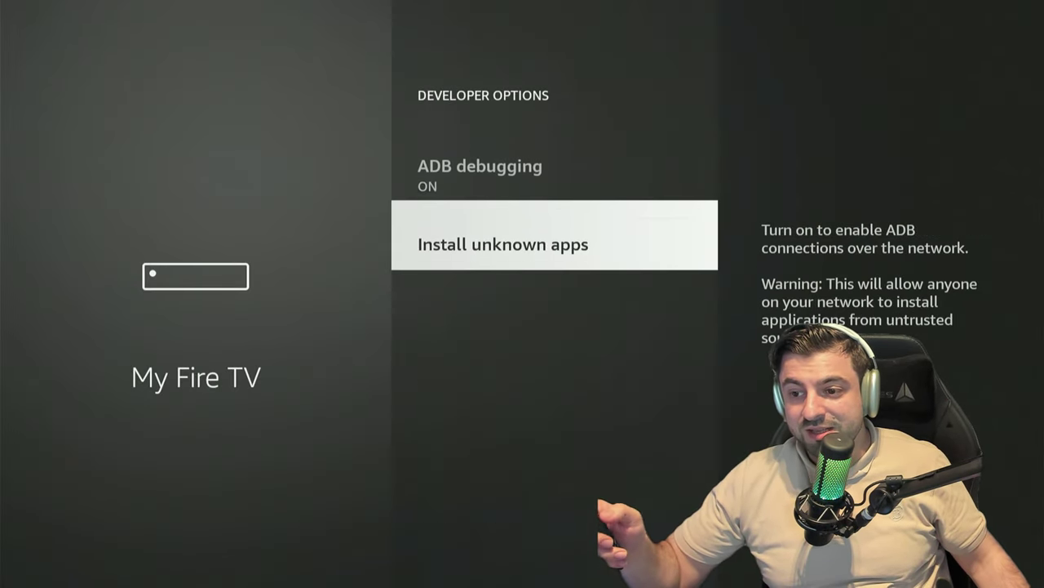
{"action": "key", "text": "Return"}
{"action": "key", "text": "Down"}
{"action": "key", "text": "Down"}
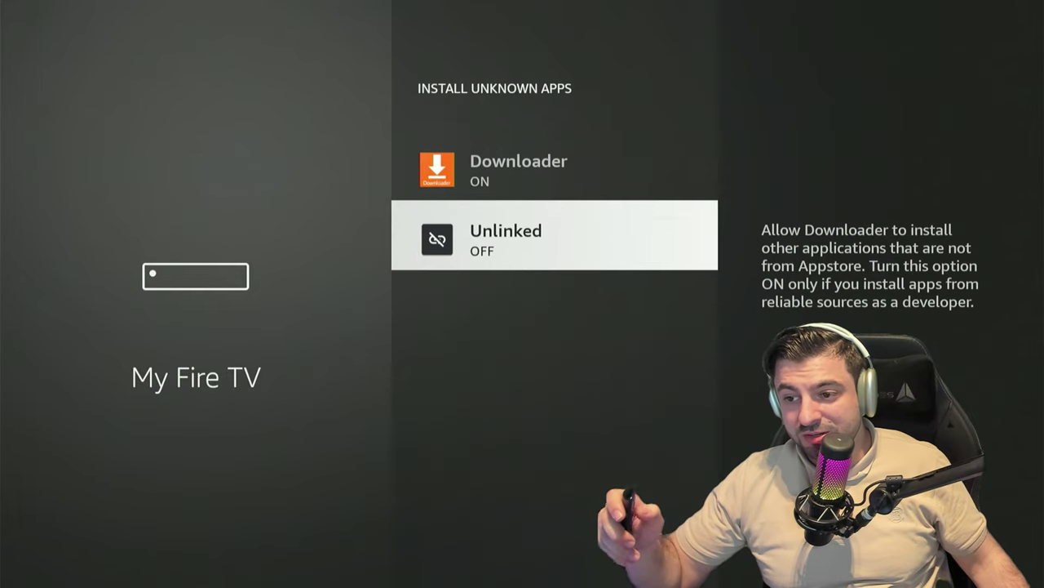
{"action": "key", "text": "Return"}
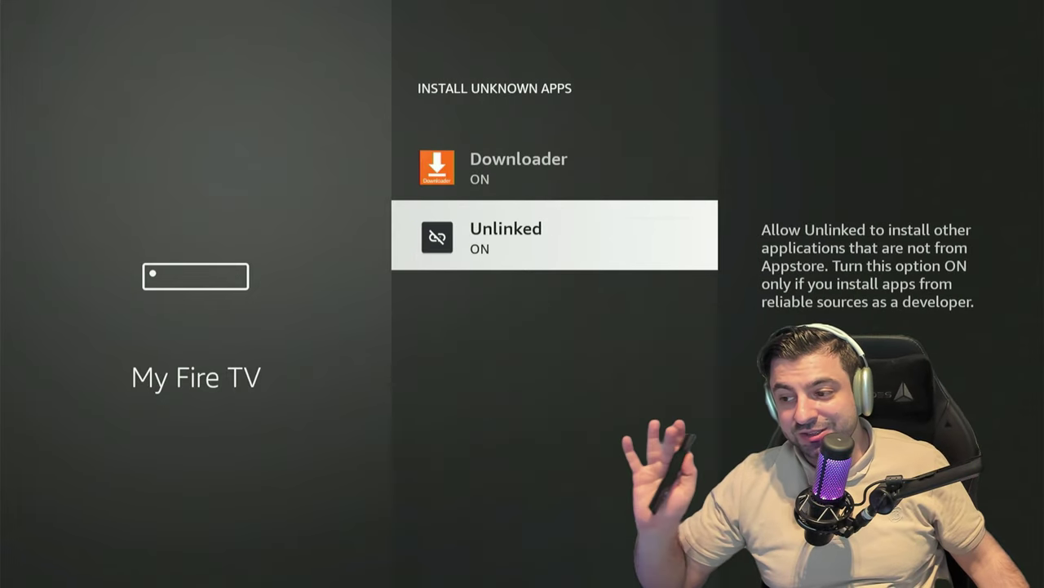
- Return to the home screen and launch Unlinked from the full app list
{"action": "key", "text": "Home"}
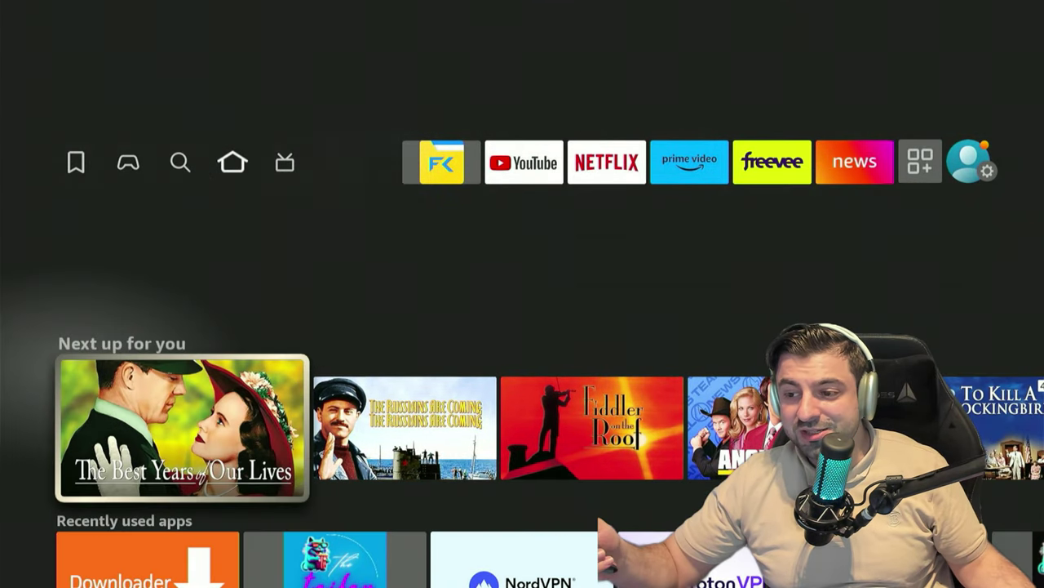
{"action": "key", "text": "Down"}
{"action": "key", "text": "Up"}
{"action": "key", "text": "Up"}
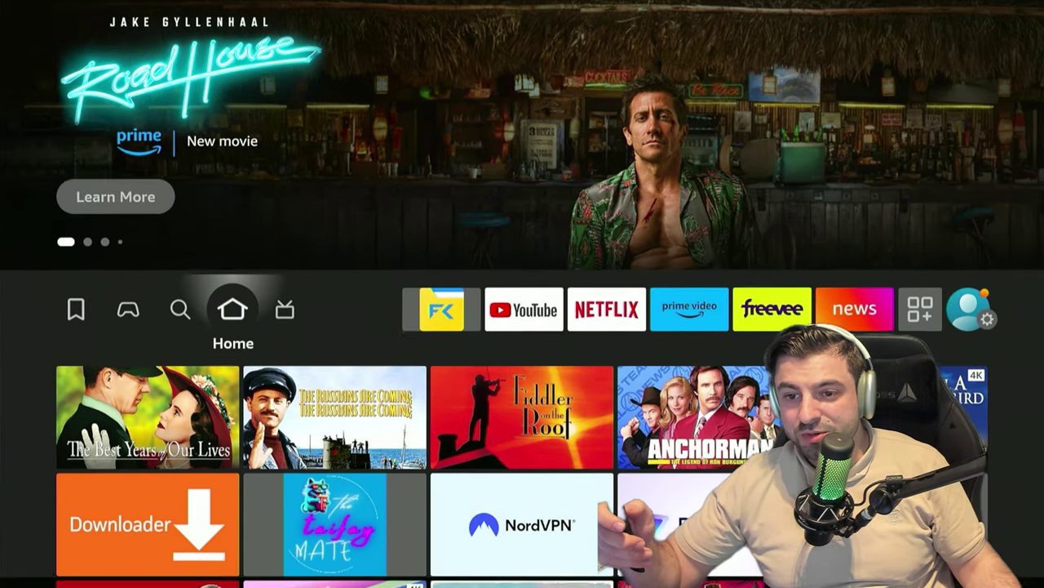
{"action": "key", "text": "Down"}
{"action": "key", "text": "Right"}
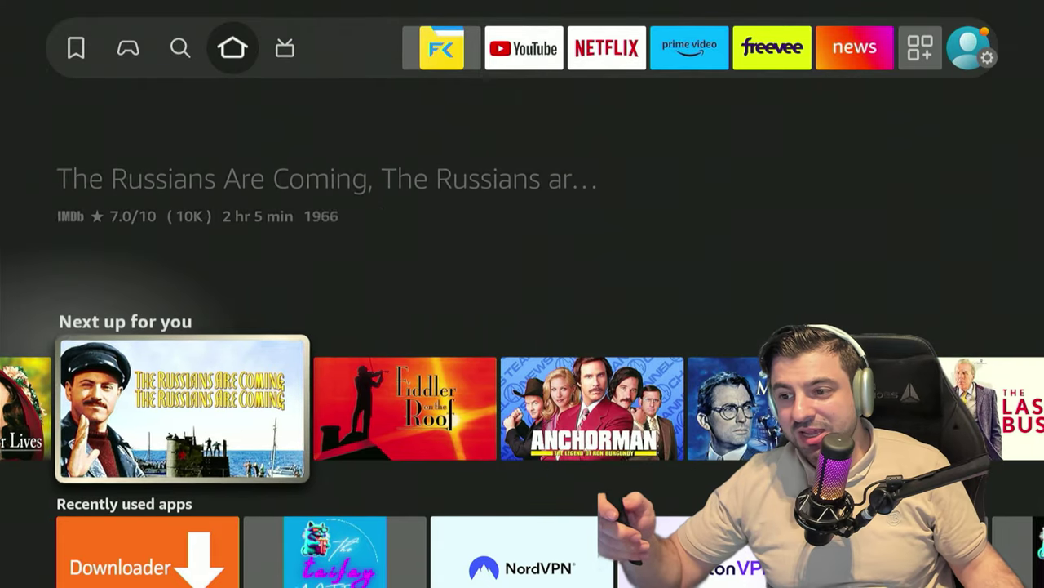
{"action": "key", "text": "Up"}
{"action": "key", "text": "Right"}
{"action": "key", "text": "Right"}
{"action": "key", "text": "Right"}
{"action": "key", "text": "Right"}
{"action": "key", "text": "Right"}
{"action": "key", "text": "Right"}
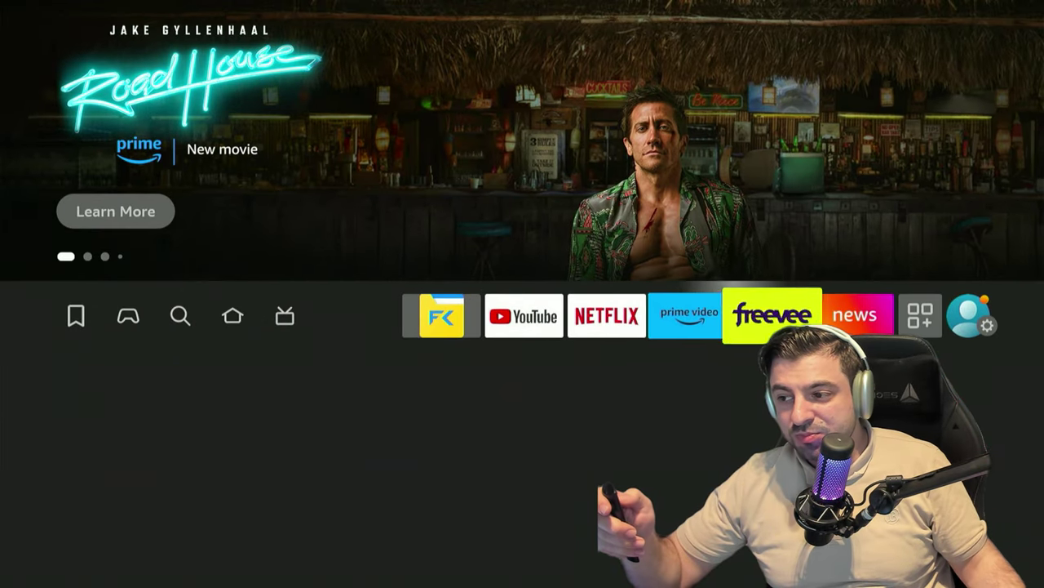
{"action": "key", "text": "Right"}
{"action": "key", "text": "Right"}
{"action": "key", "text": "Return"}
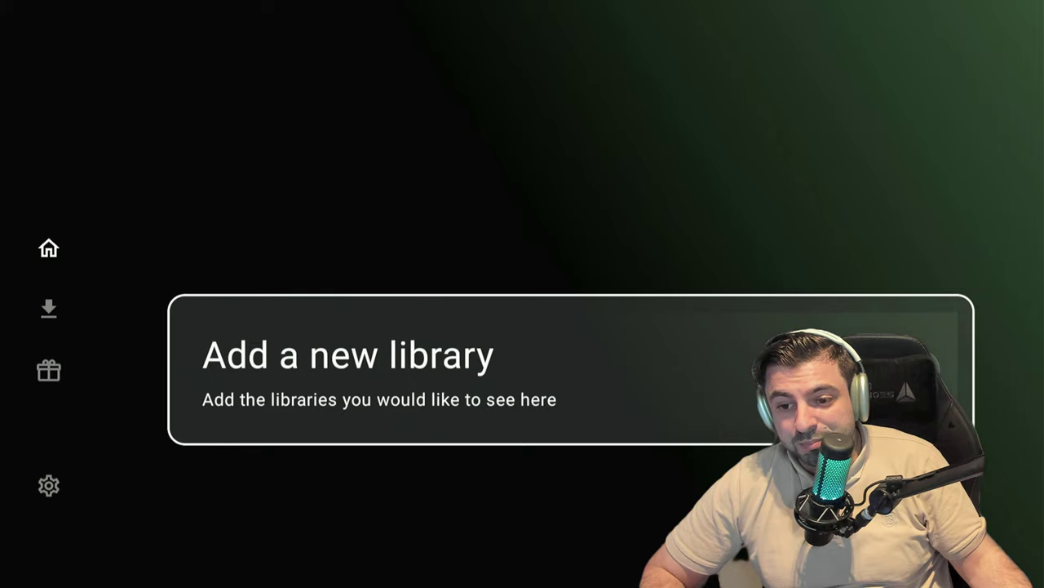
- Start adding a new library in Unlinked and enter "every" as the beginning of its library code
{"action": "key", "text": "Return"}
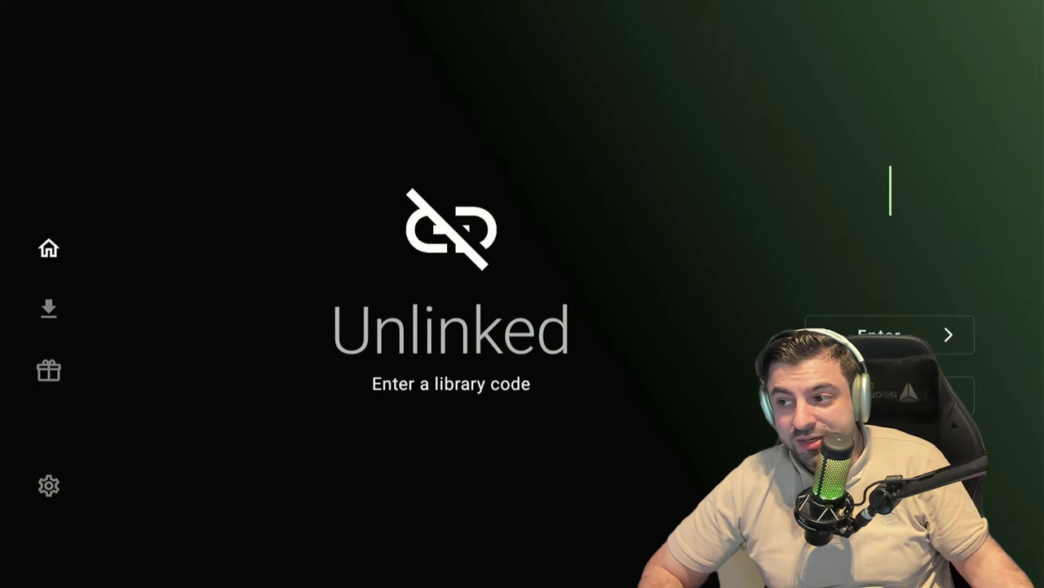
{"action": "key", "text": "Right"}
{"action": "key", "text": "Right"}
{"action": "key", "text": "Right"}
{"action": "key", "text": "Right"}
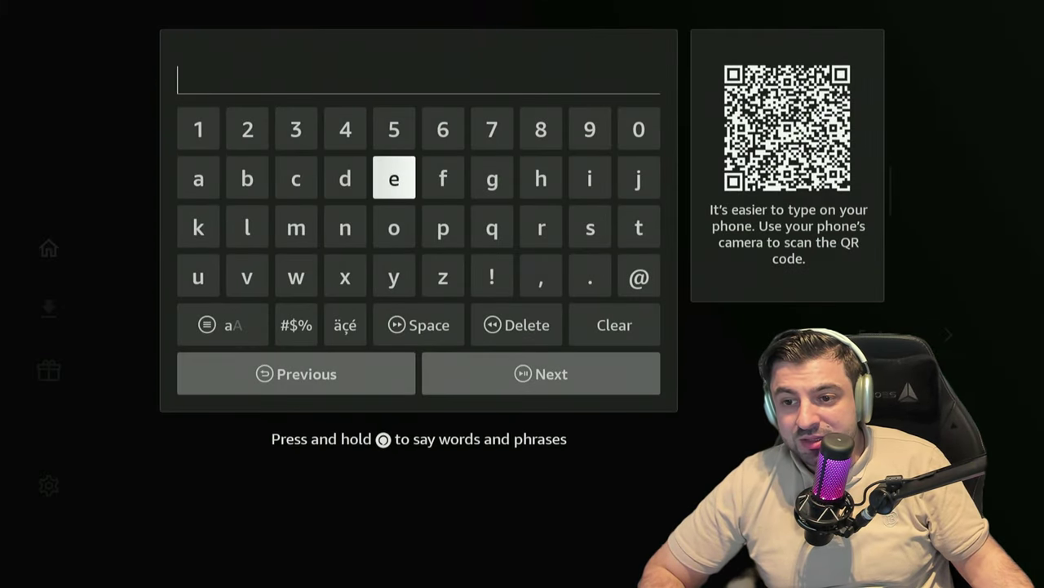
{"action": "key", "text": "Return"}
{"action": "key", "text": "Left"}
{"action": "key", "text": "Left"}
{"action": "key", "text": "Left"}
{"action": "key", "text": "Down"}
{"action": "key", "text": "Down"}
{"action": "key", "text": "Return"}
{"action": "key", "text": "Up"}
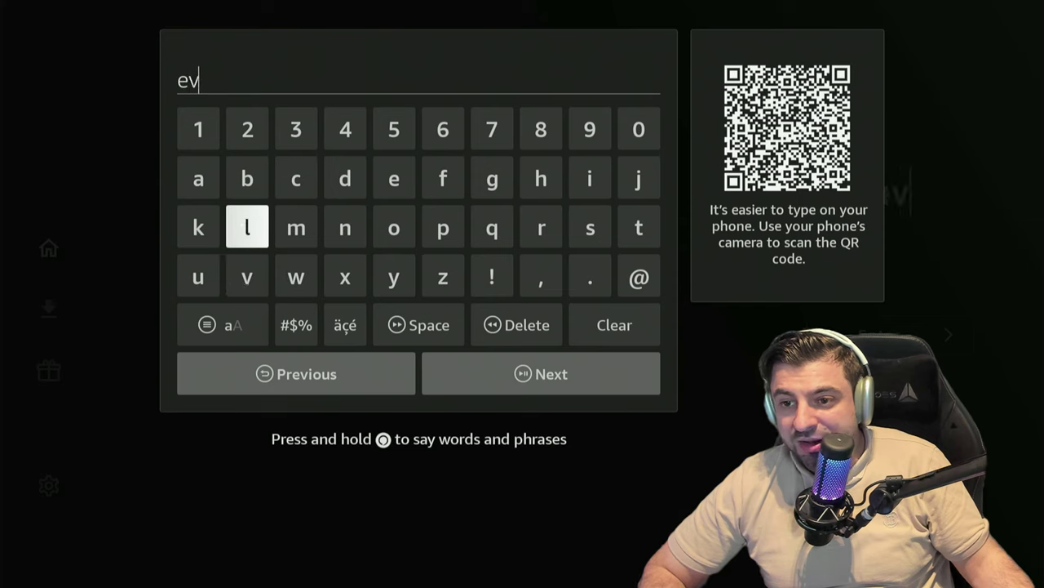
{"action": "key", "text": "Up"}
{"action": "key", "text": "Right"}
{"action": "key", "text": "Right"}
{"action": "key", "text": "Right"}
{"action": "key", "text": "Return"}
{"action": "key", "text": "Right"}
{"action": "key", "text": "Right"}
{"action": "key", "text": "Right"}
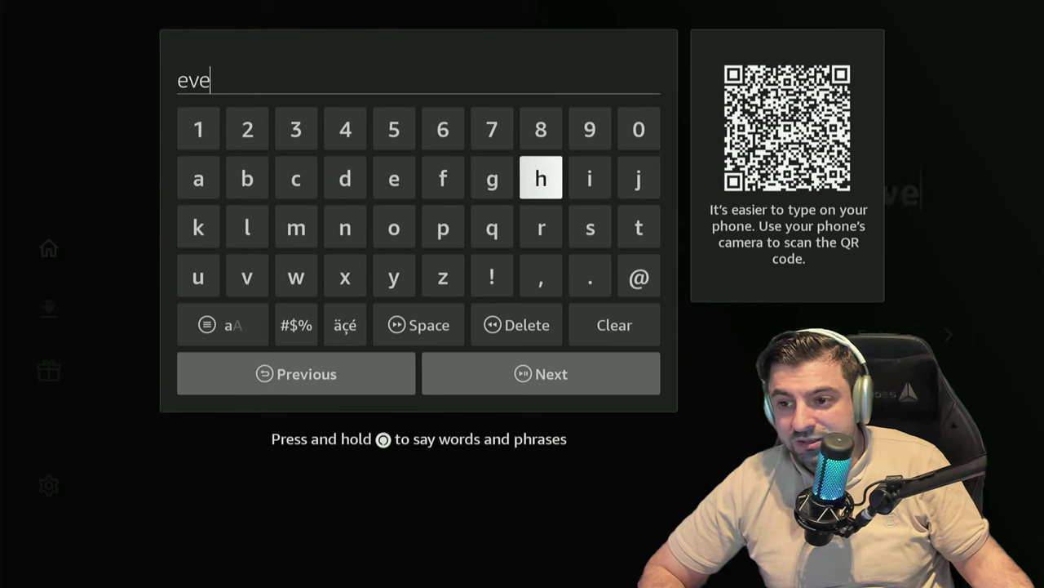
{"action": "key", "text": "Down"}
{"action": "key", "text": "Return"}
{"action": "key", "text": "Left"}
{"action": "key", "text": "Left"}
{"action": "key", "text": "Left"}
{"action": "key", "text": "Down"}
{"action": "key", "text": "Return"}
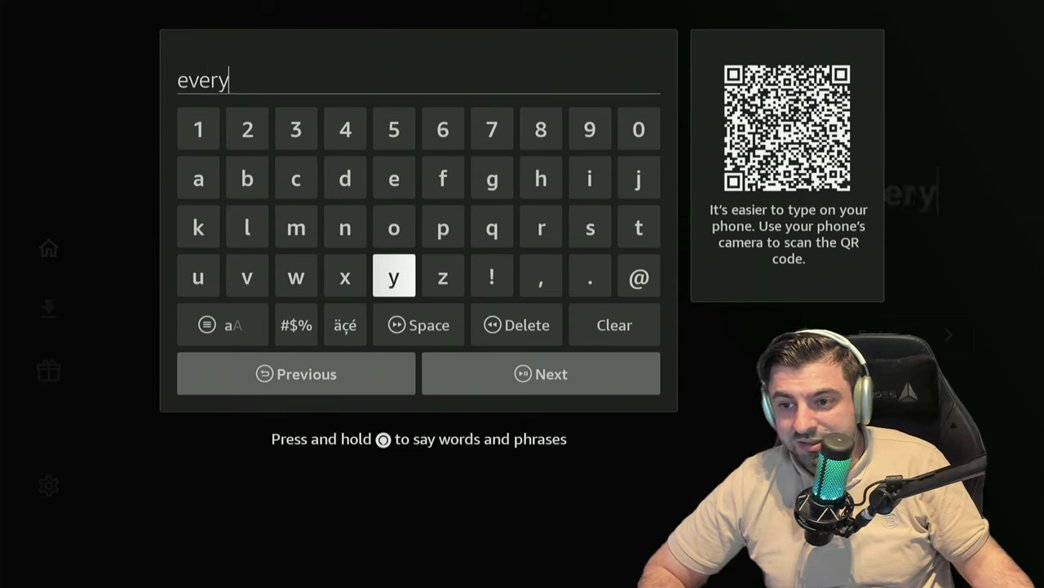
- Extend the library code with "thin" so that it reads "everythin"
{"action": "key", "text": "Up"}
{"action": "key", "text": "Left"}
{"action": "key", "text": "Right"}
{"action": "key", "text": "Right"}
{"action": "key", "text": "Right"}
{"action": "key", "text": "Right"}
{"action": "key", "text": "Right"}
{"action": "key", "text": "Right"}
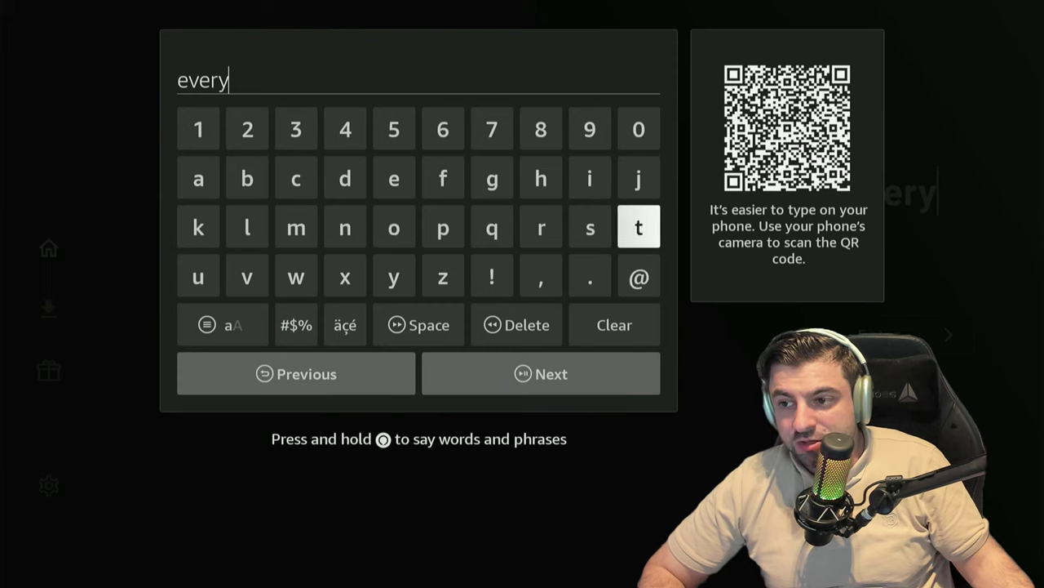
{"action": "key", "text": "Return"}
{"action": "key", "text": "Left"}
{"action": "key", "text": "Left"}
{"action": "key", "text": "Up"}
{"action": "key", "text": "Return"}
{"action": "key", "text": "Right"}
{"action": "key", "text": "Return"}
{"action": "key", "text": "Left"}
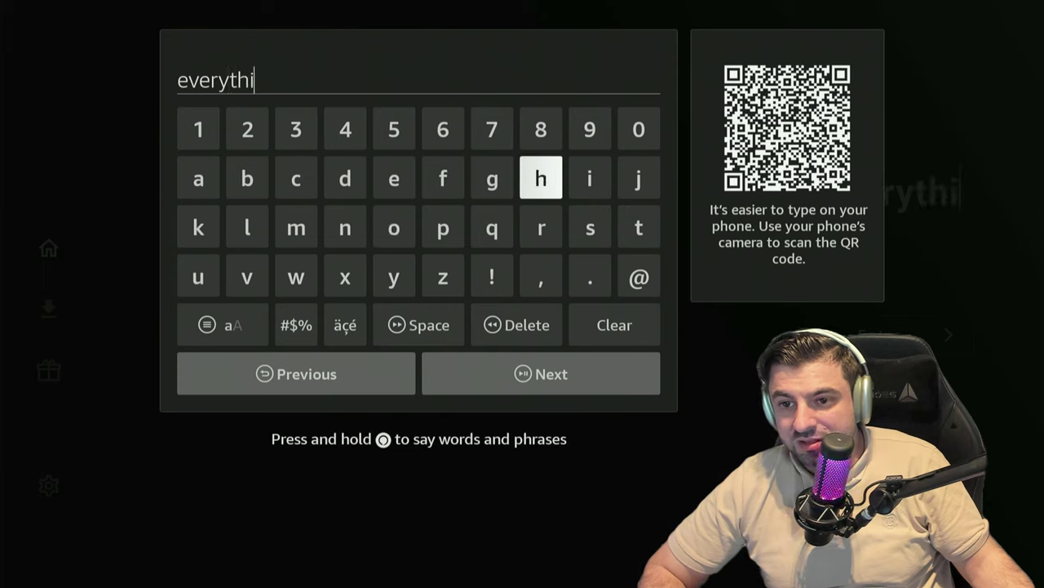
{"action": "key", "text": "Left"}
{"action": "key", "text": "Left"}
{"action": "key", "text": "Left"}
{"action": "key", "text": "Left"}
{"action": "key", "text": "Down"}
{"action": "key", "text": "Return"}
{"action": "key", "text": "Right"}
{"action": "key", "text": "Right"}
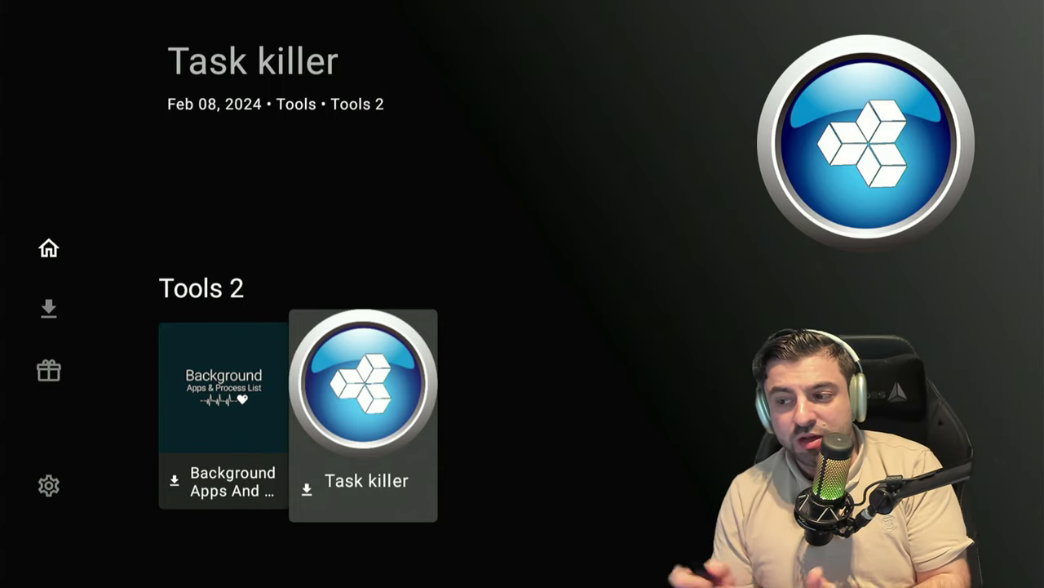
- Download Task killer from the library's Tools 2 section and install it
{"action": "key", "text": "Return"}
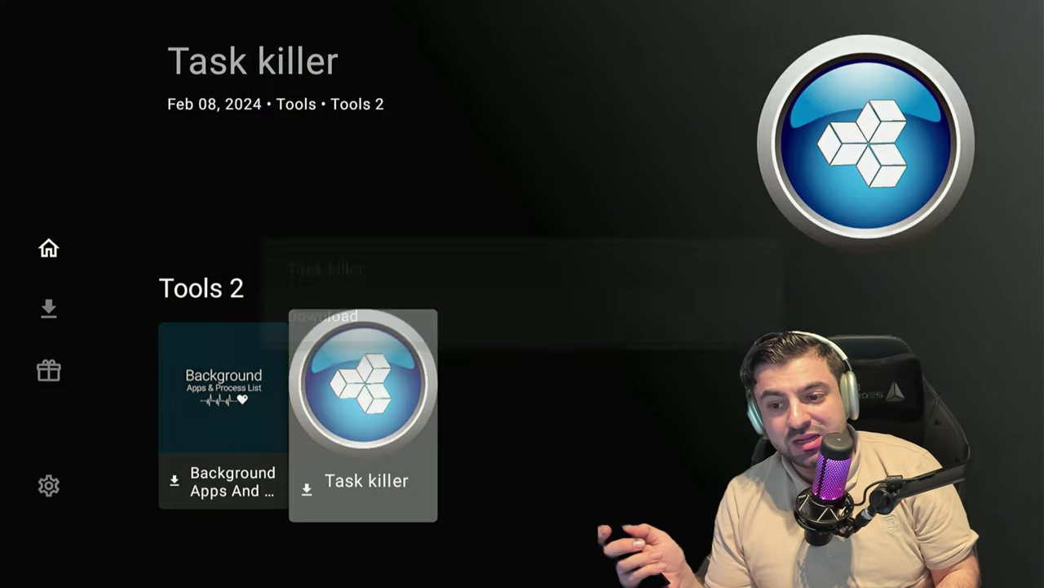
{"action": "key", "text": "Return"}
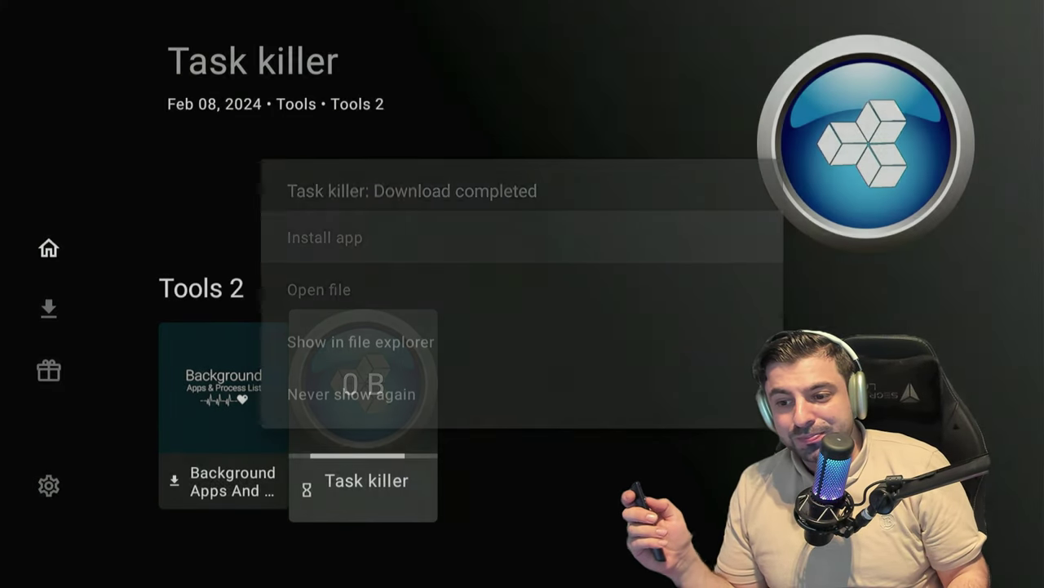
{"action": "key", "text": "Return"}
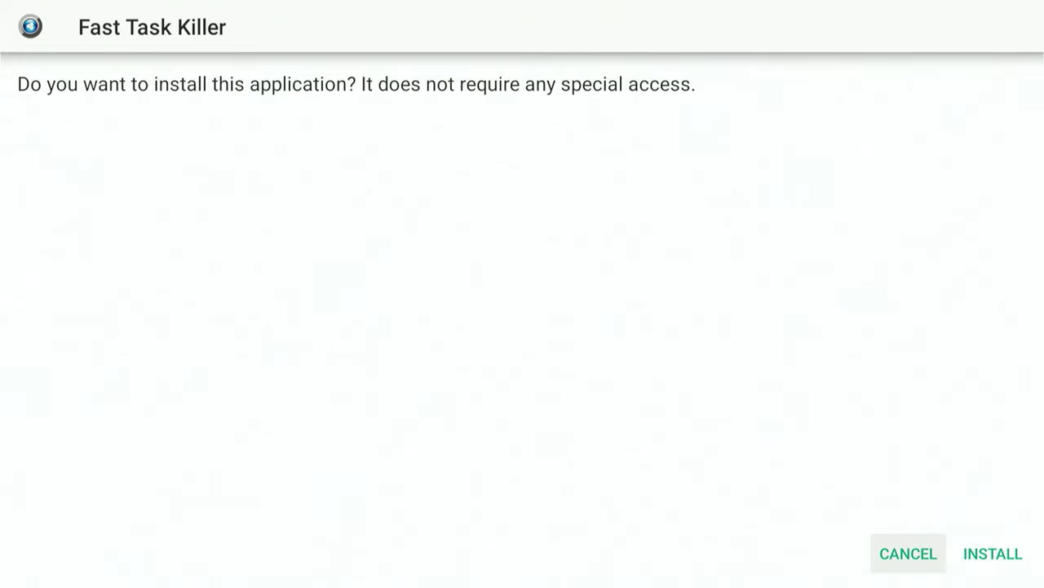
{"action": "key", "text": "Right"}
{"action": "key", "text": "Return"}
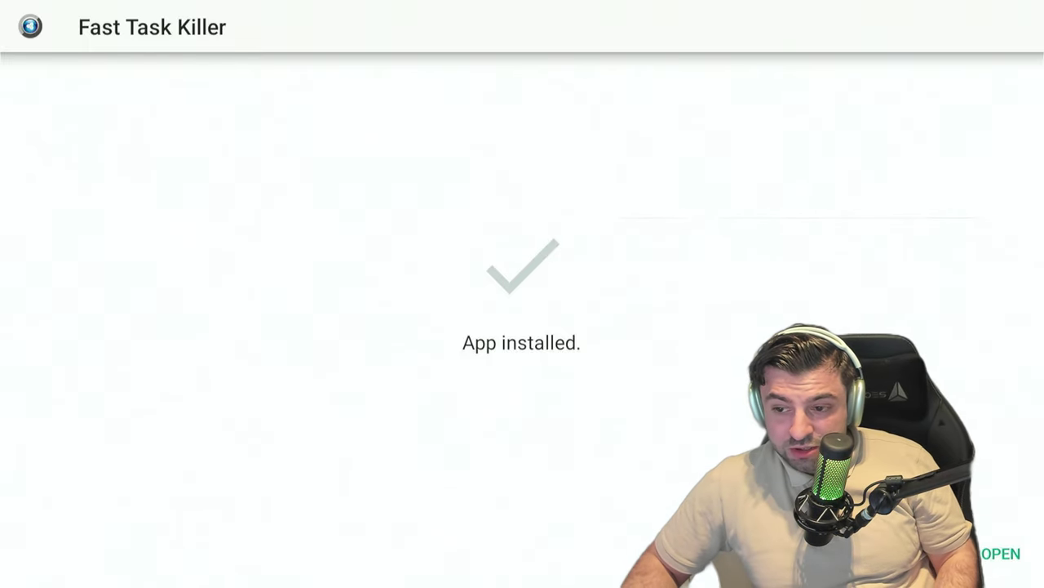
- Return to the home screen and open Your Apps & Channels
{"action": "key", "text": "Home"}
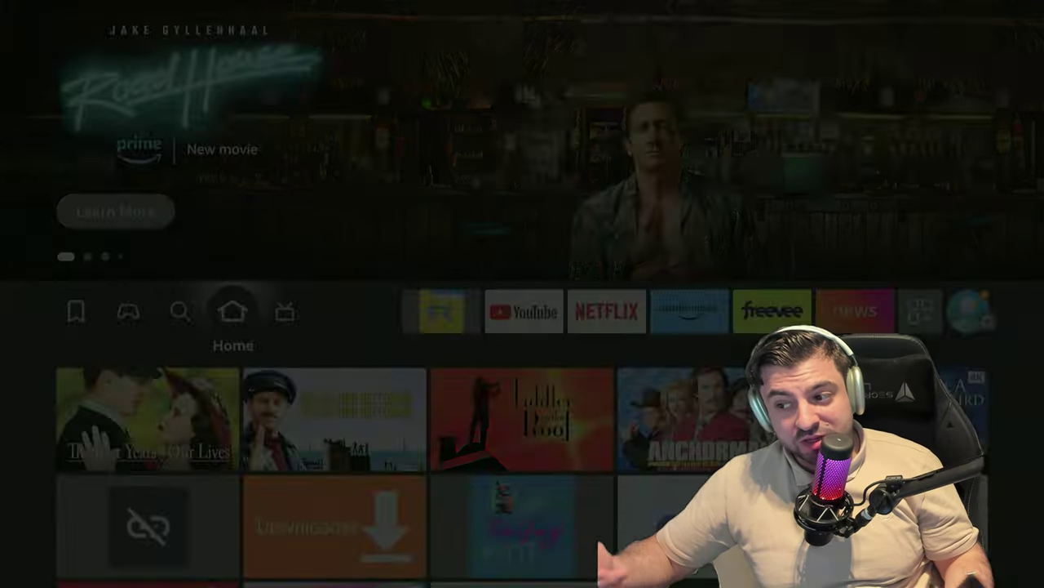
{"action": "key", "text": "Left"}
{"action": "key", "text": "Left"}
{"action": "key", "text": "Left"}
{"action": "key", "text": "Left"}
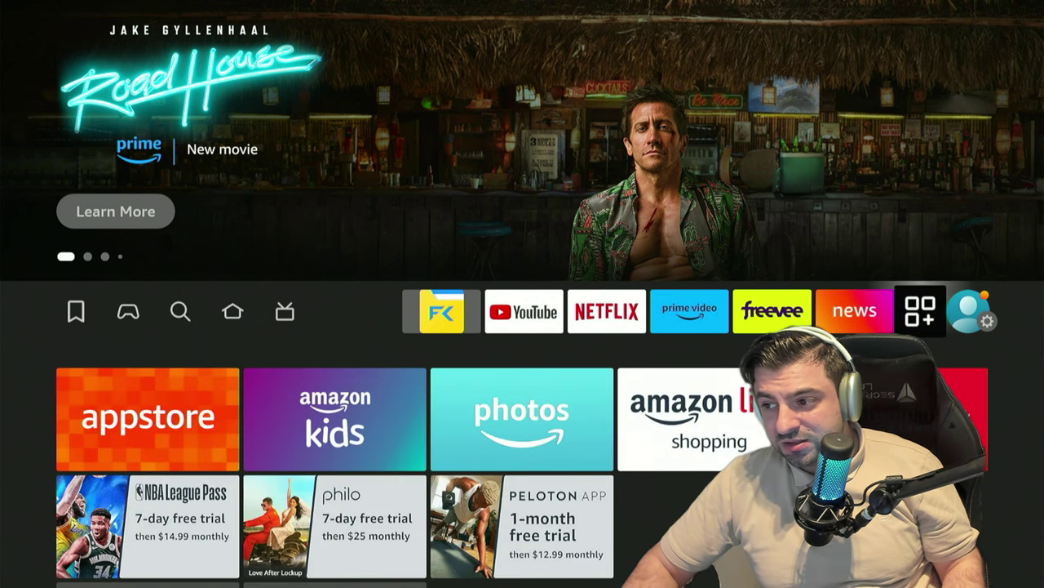
{"action": "key", "text": "Return"}
- Find the newly installed Fast Task Killer among the apps and launch it
{"action": "key", "text": "Down"}
{"action": "key", "text": "Down"}
{"action": "key", "text": "Down"}
{"action": "key", "text": "Down"}
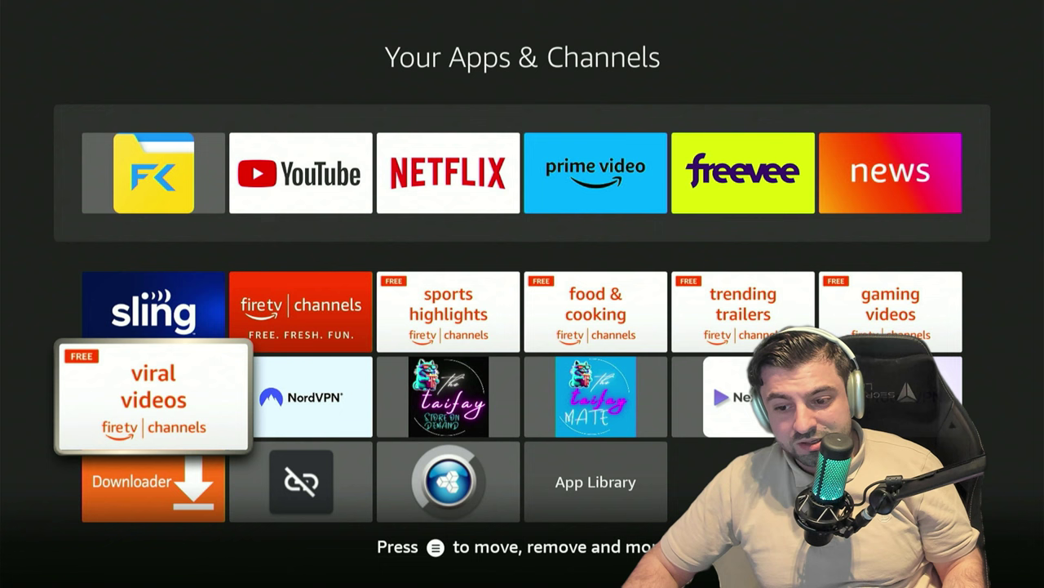
{"action": "key", "text": "Down"}
{"action": "key", "text": "Right"}
{"action": "key", "text": "Right"}
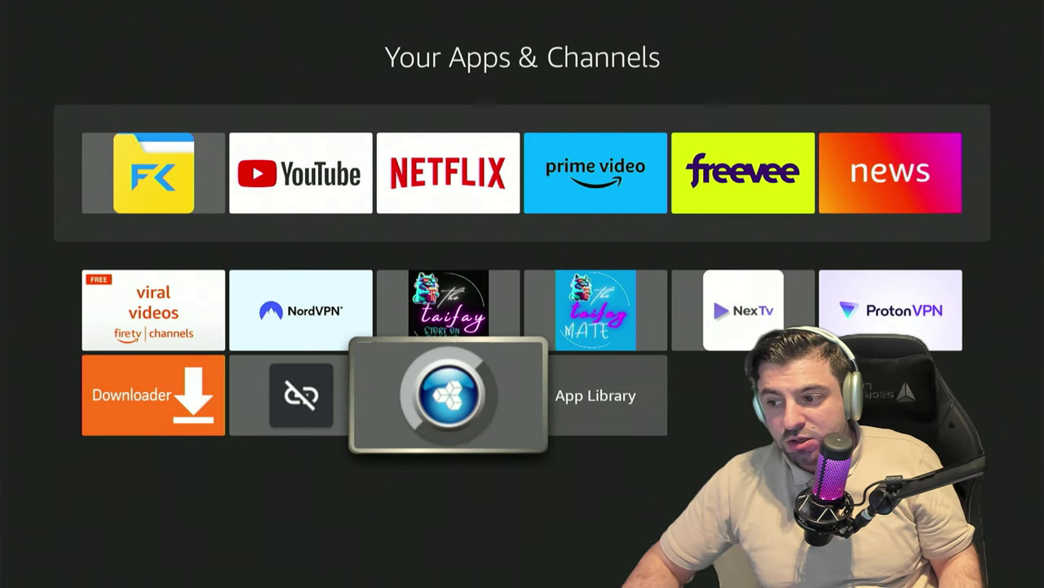
{"action": "key", "text": "Return"}
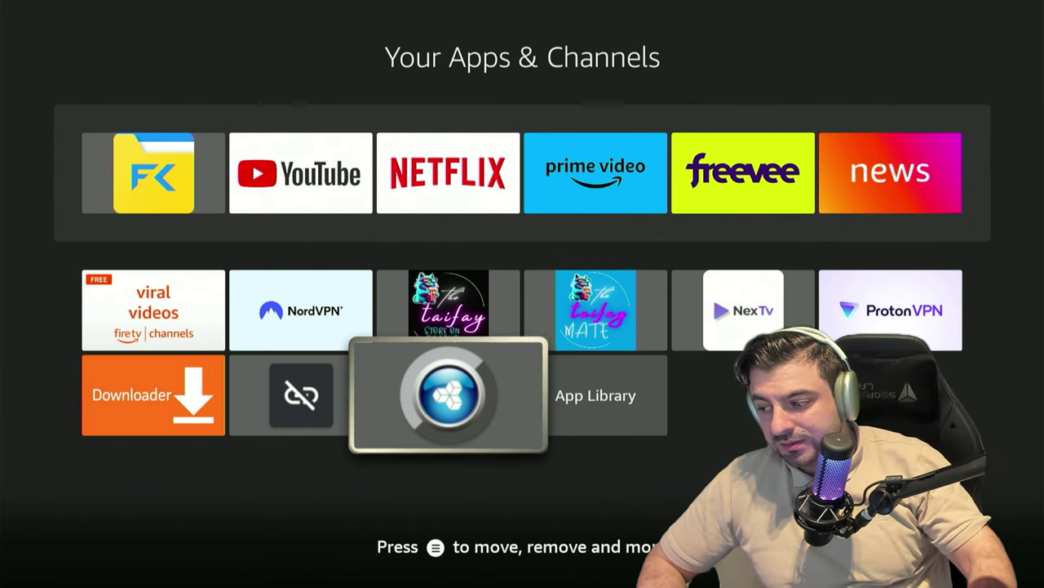
- Look over the row of installed apps that includes NordVPN, ProtonVPN and the Taifay apps
{"action": "key", "text": "Up"}
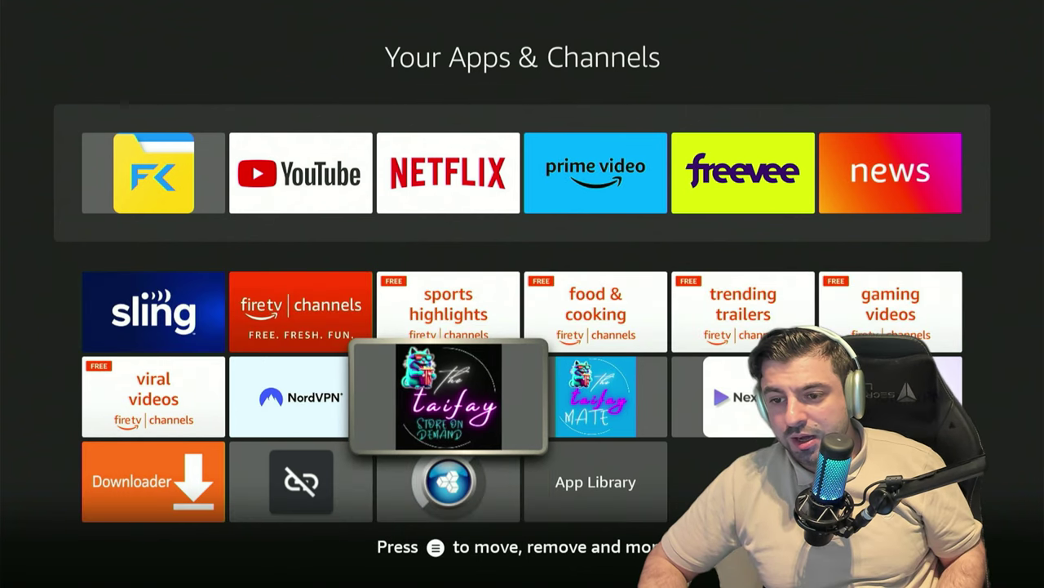
{"action": "key", "text": "Left"}
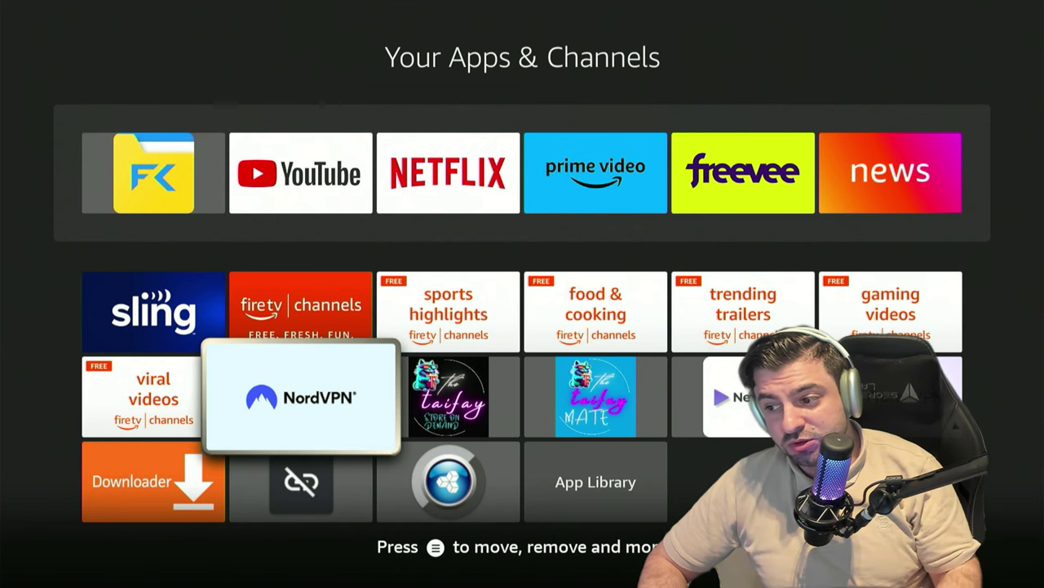
{"action": "key", "text": "Right"}
{"action": "key", "text": "Right"}
{"action": "key", "text": "Right"}
{"action": "key", "text": "Right"}
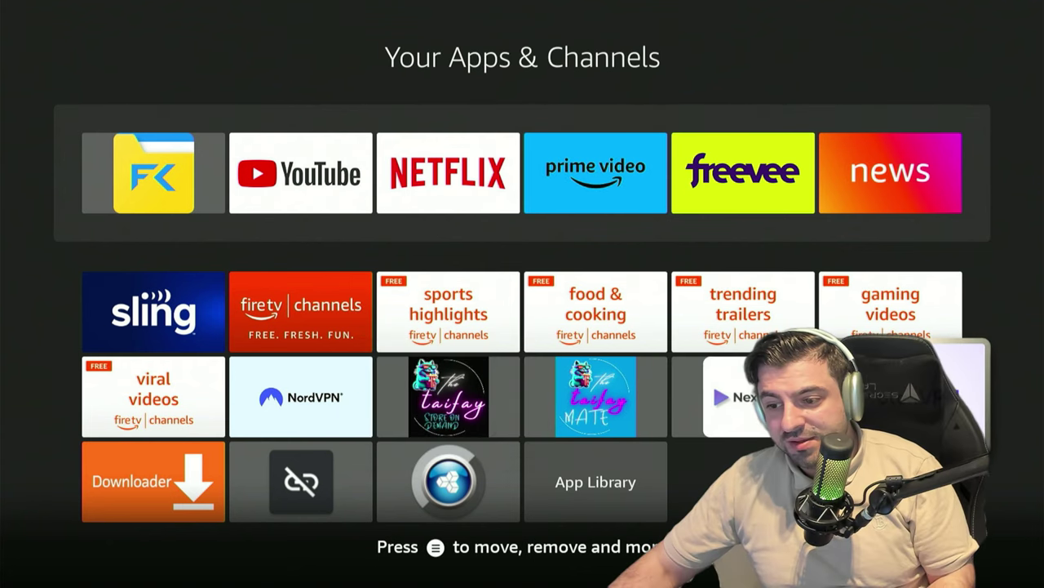
{"action": "key", "text": "Left"}
{"action": "key", "text": "Left"}
{"action": "key", "text": "Left"}
{"action": "key", "text": "Right"}
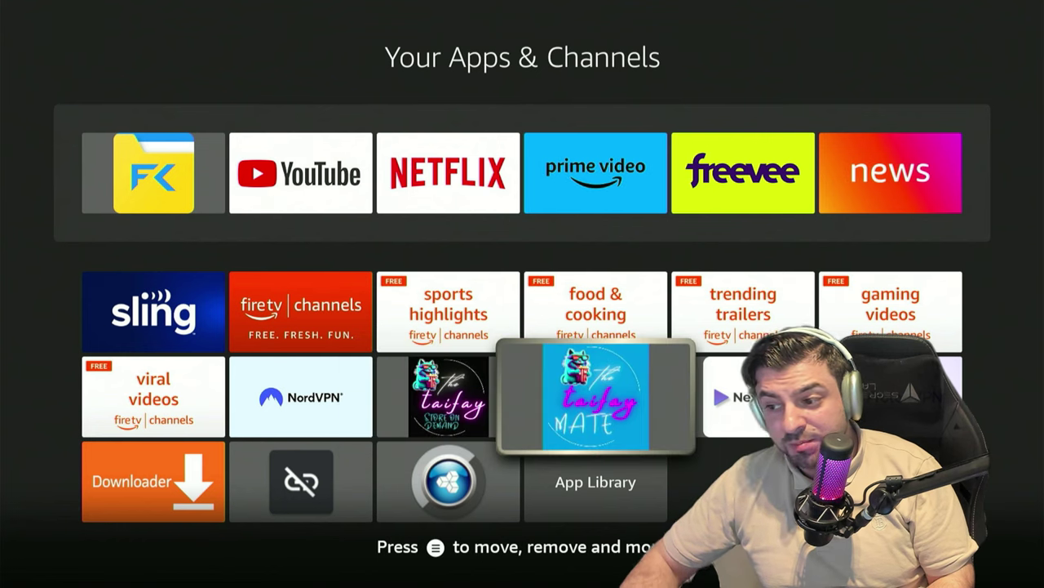